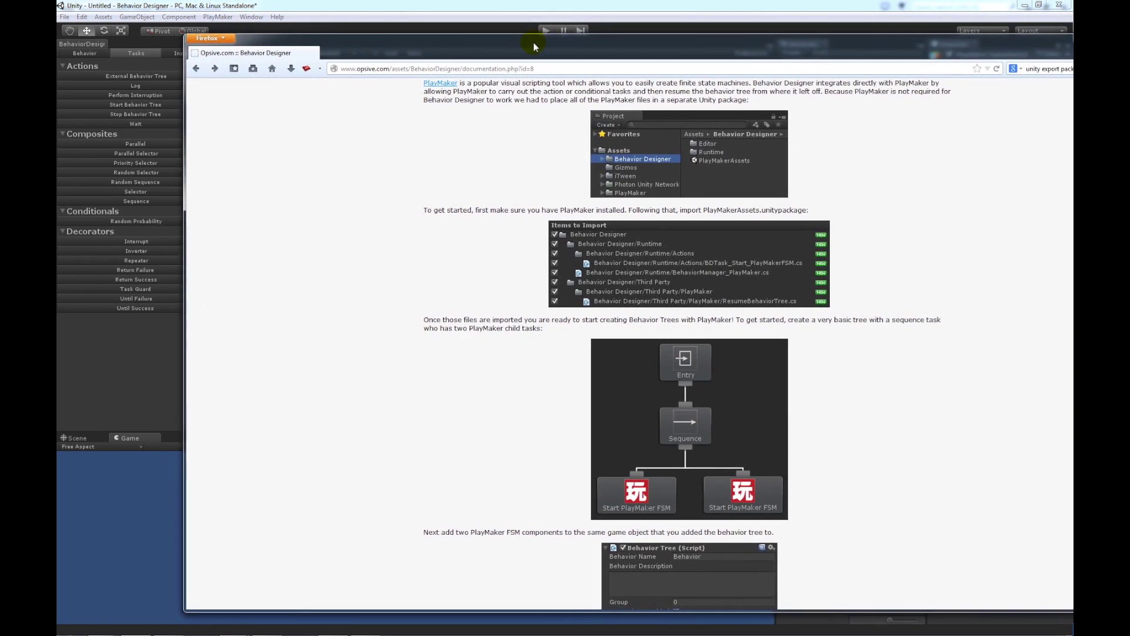
Skim the Behavior Designer PlayMaker Integration documentation page from the package import to the task settings.
left_click(526, 45)
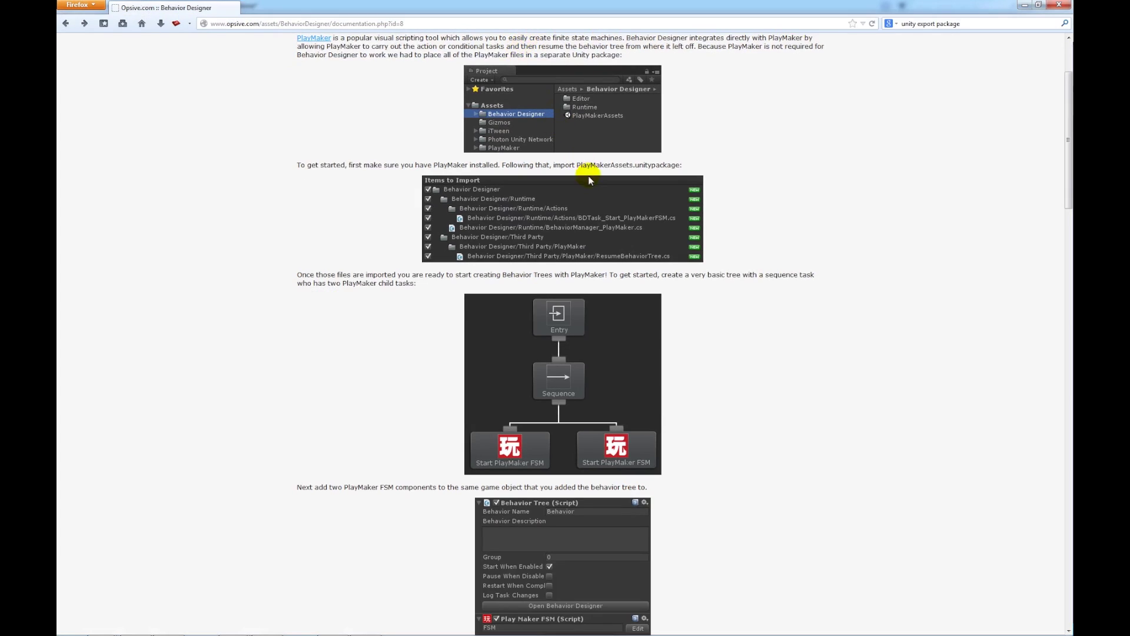
scroll(583, 171, "up", 3)
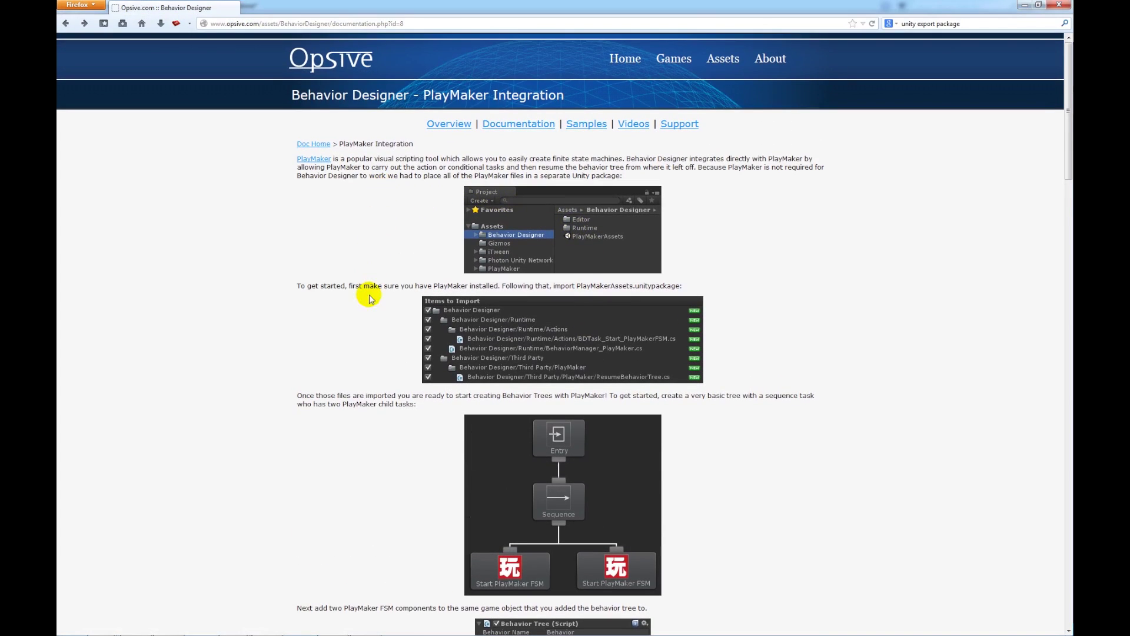
scroll(380, 415, "down", 8)
scroll(381, 417, "down", 10)
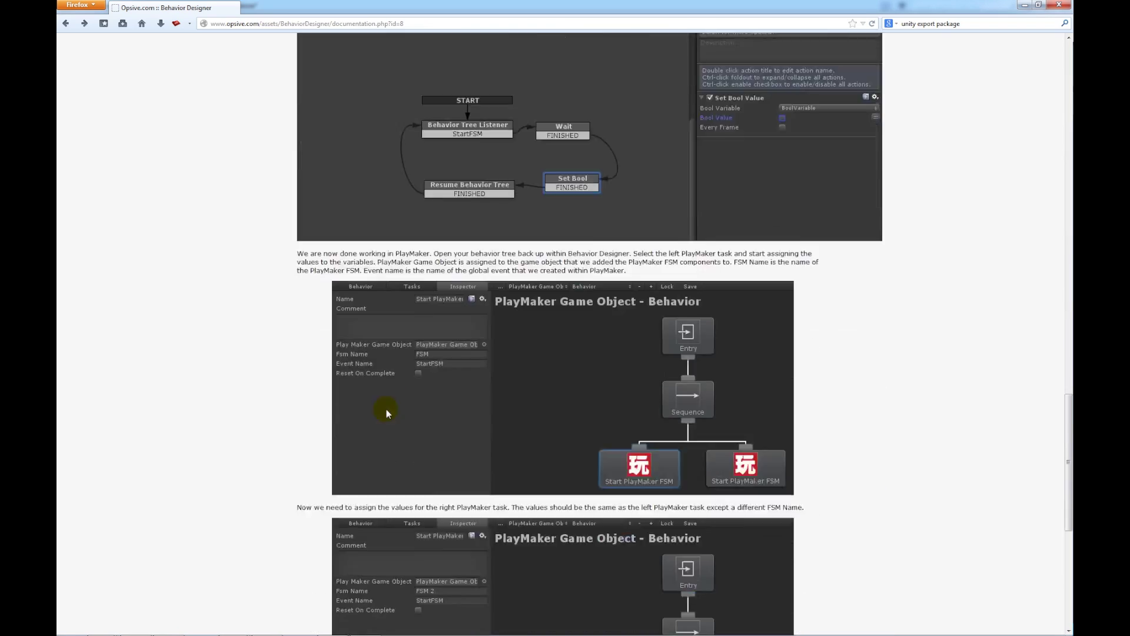
scroll(387, 412, "up", 15)
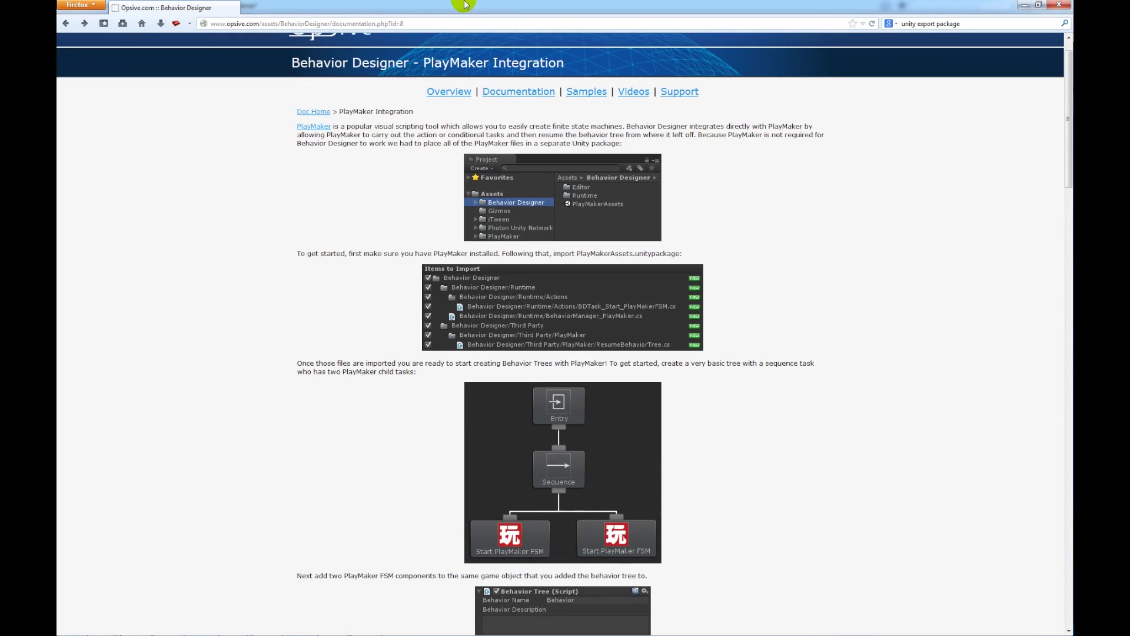
Switch to Unity and import all items of the PlayMakerAssets package from the Behavior Designer folder.
key("alt+Tab")
left_click(1045, 172)
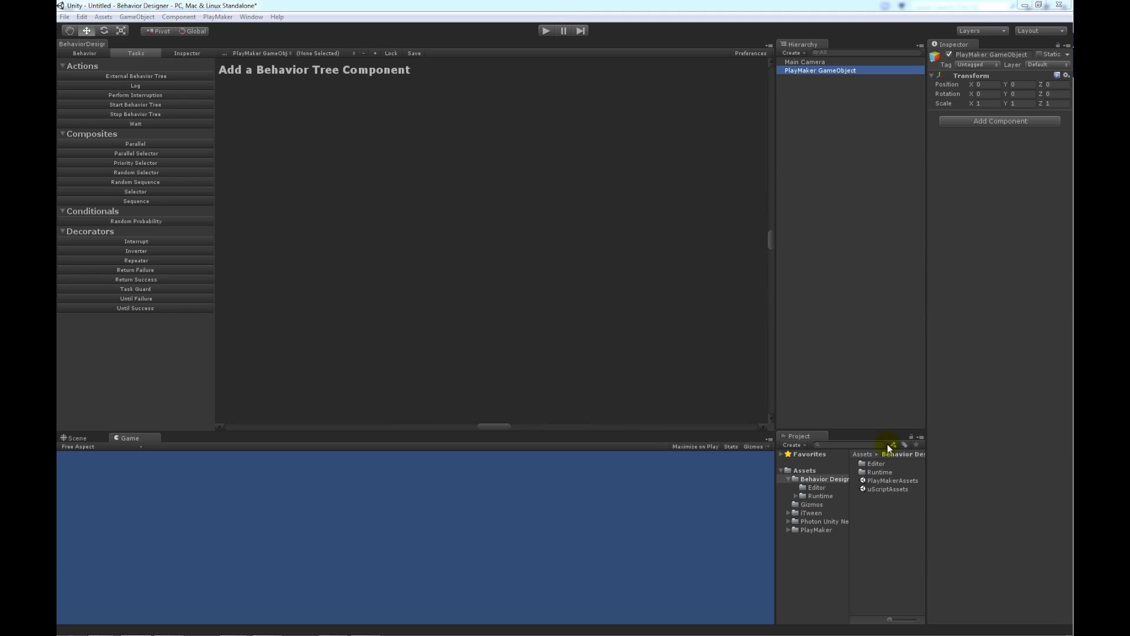
double_click(884, 481)
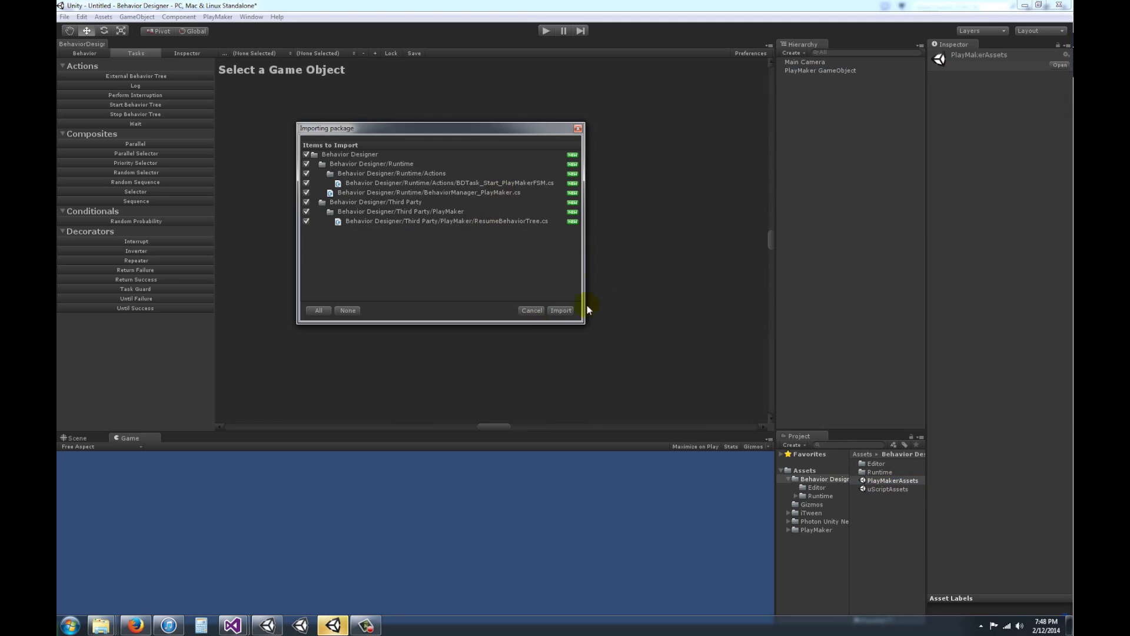
left_click(563, 311)
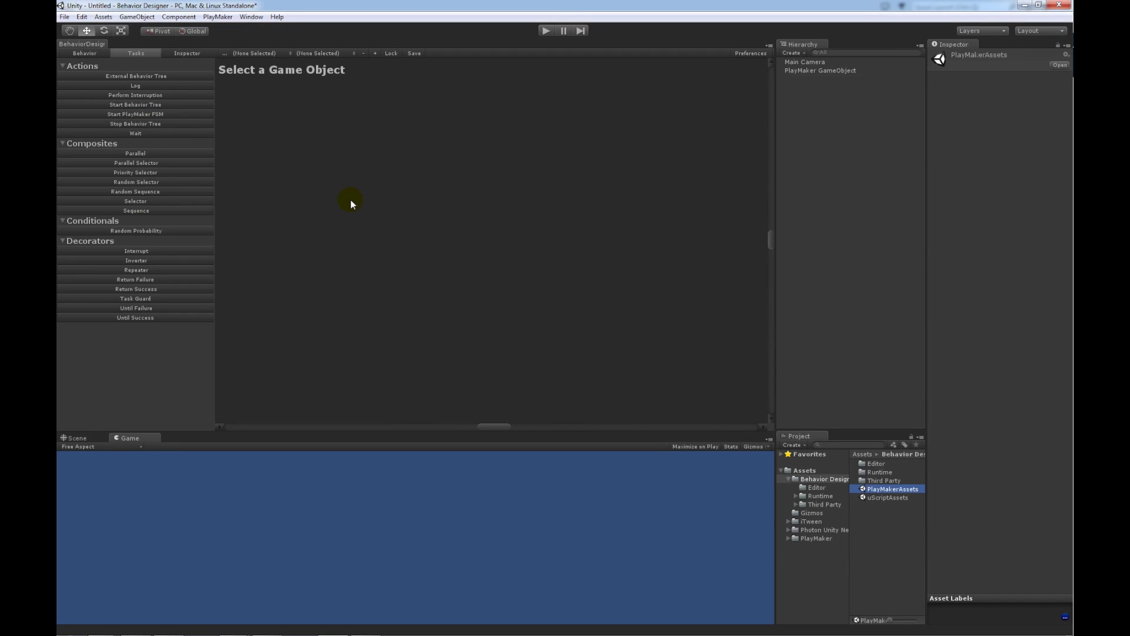
Build a behavior tree on PlayMaker GameObject with a Sequence task and two Start PlayMaker FSM child tasks.
left_click(158, 209)
left_click(807, 70)
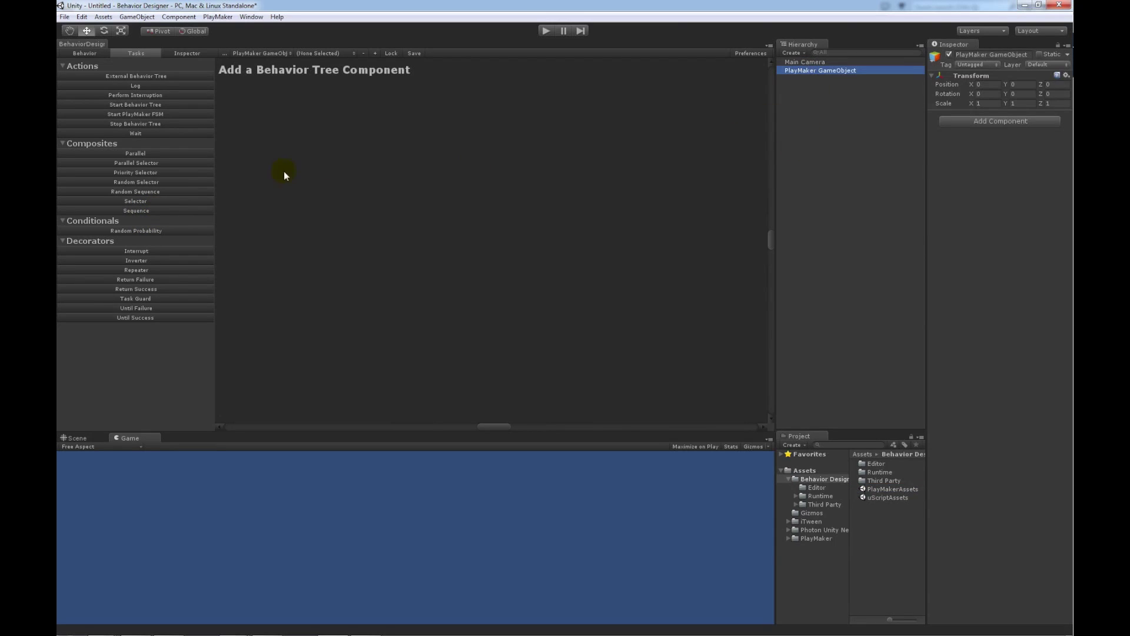
left_click(162, 210)
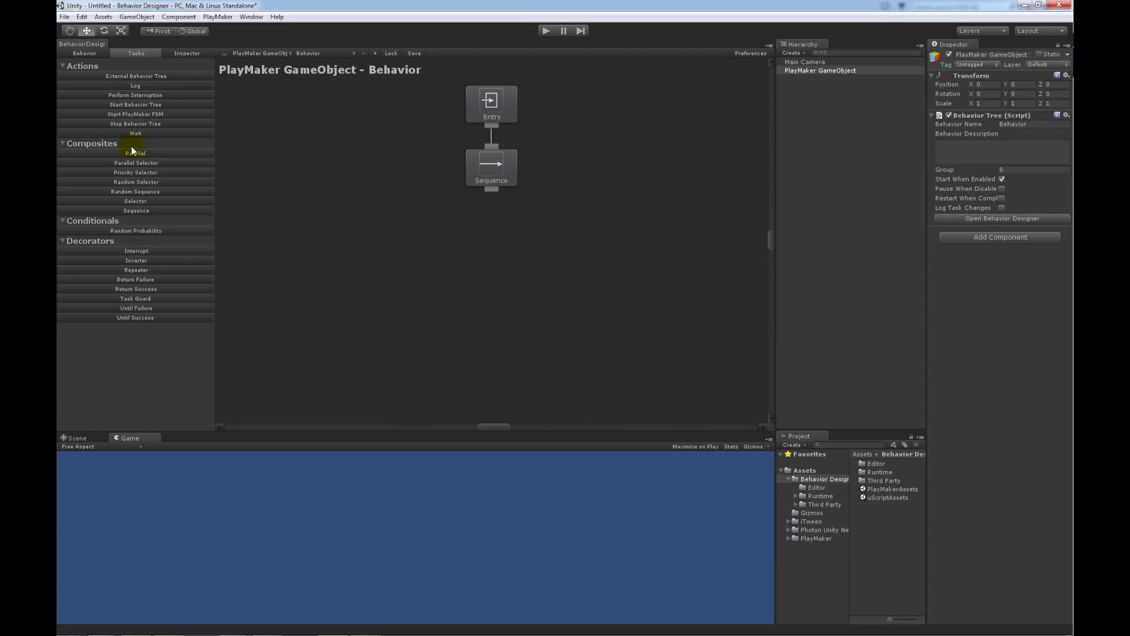
left_click(150, 115)
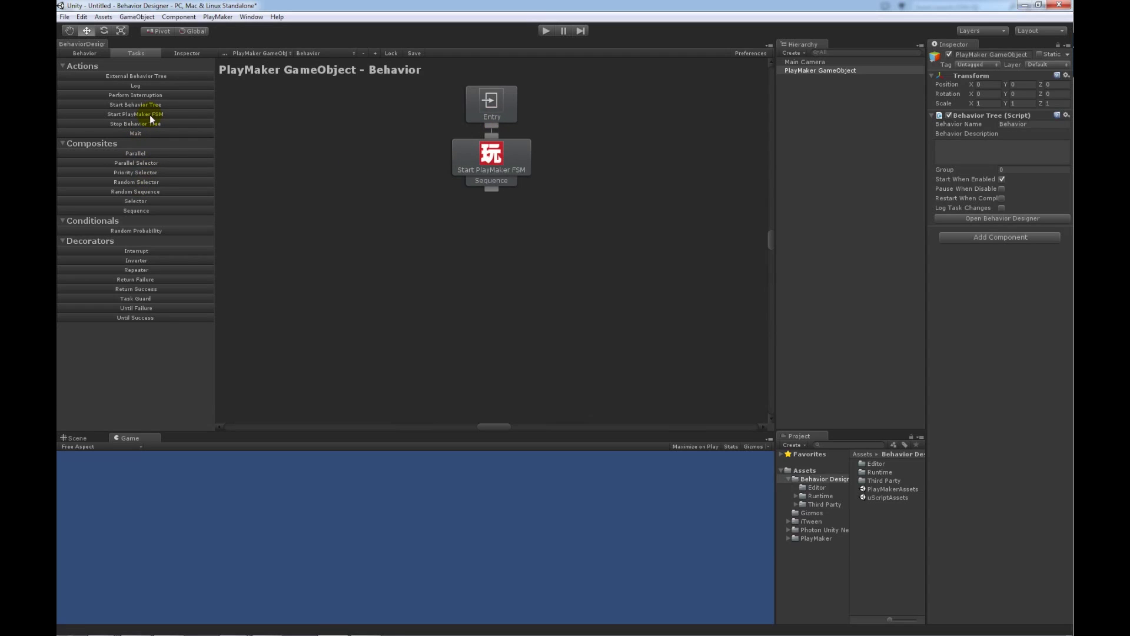
left_click_drag(491, 180, 554, 237)
left_click_drag(492, 193, 557, 231)
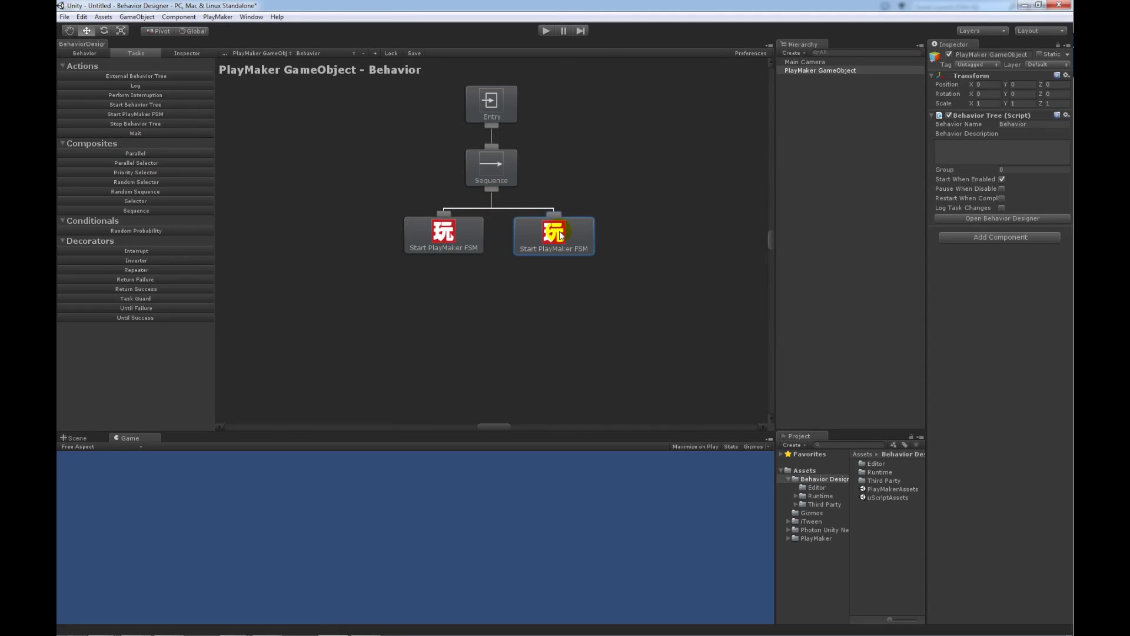
Examine the properties of the second Start PlayMaker FSM task, then clear the game object selection.
left_click(533, 236)
left_click(175, 53)
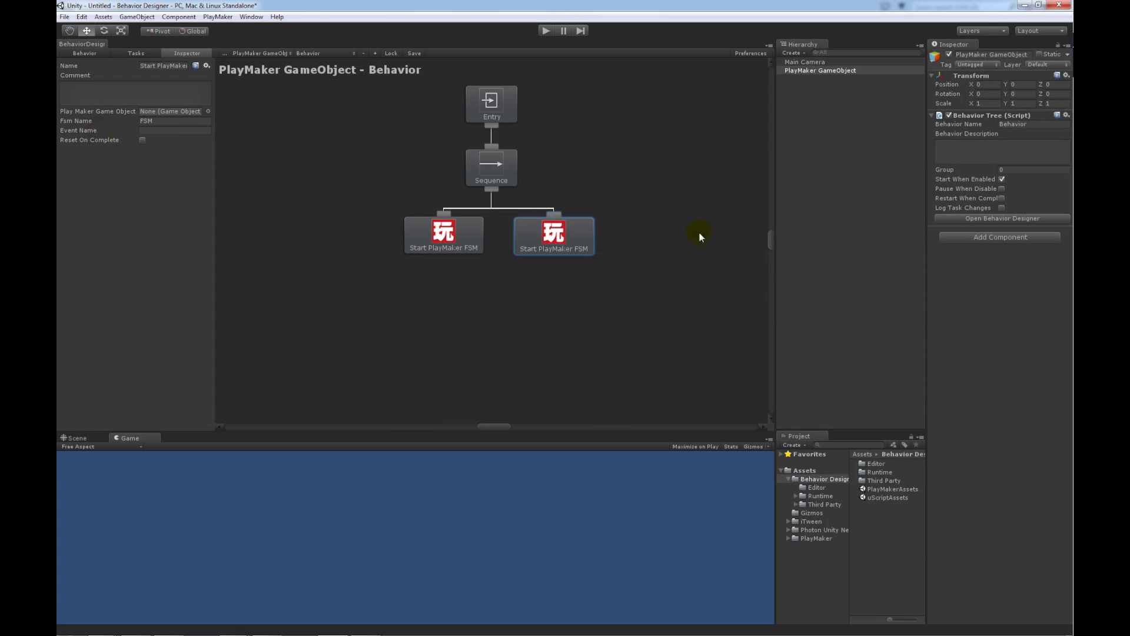
left_click(864, 189)
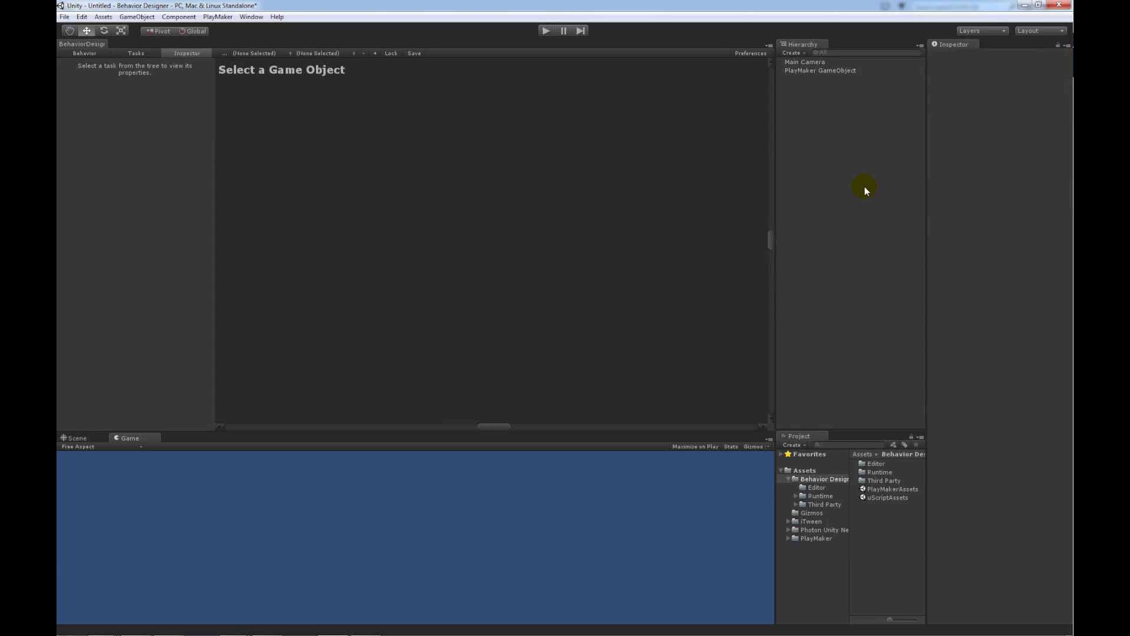
Open the PlayMaker Editor and add an FSM to PlayMaker GameObject.
left_click(218, 17)
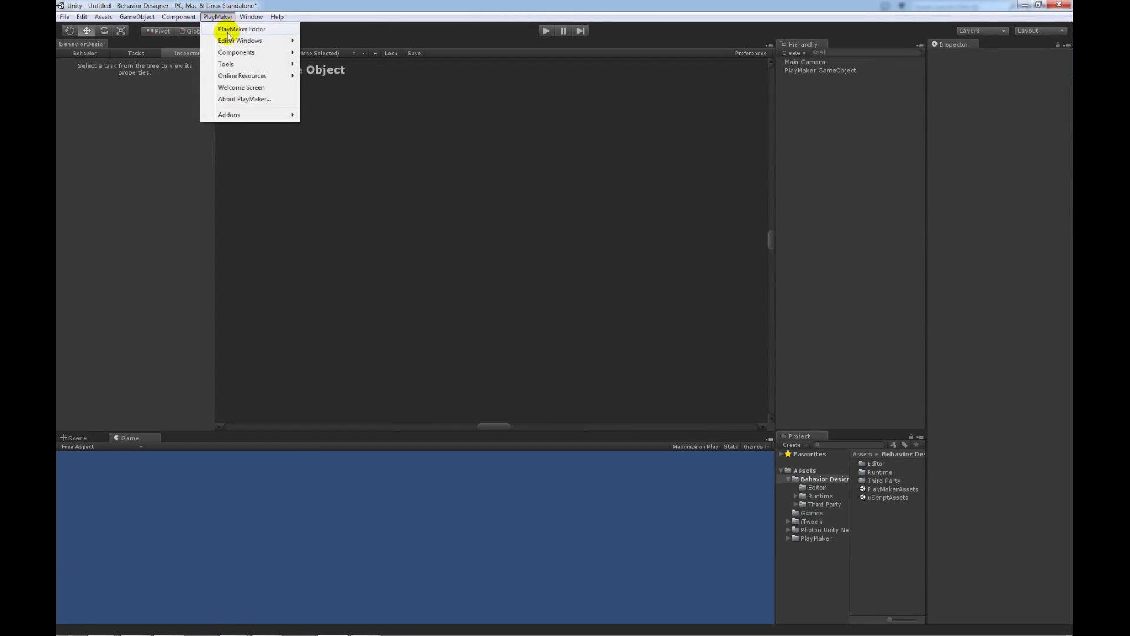
left_click(230, 30)
left_click(800, 71)
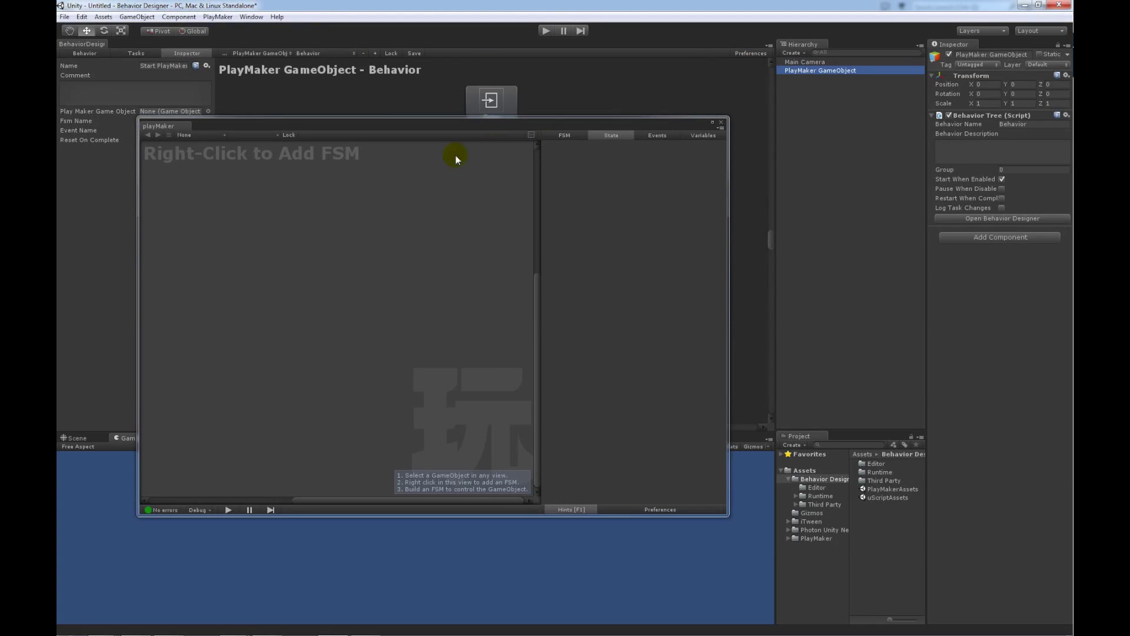
right_click(266, 189)
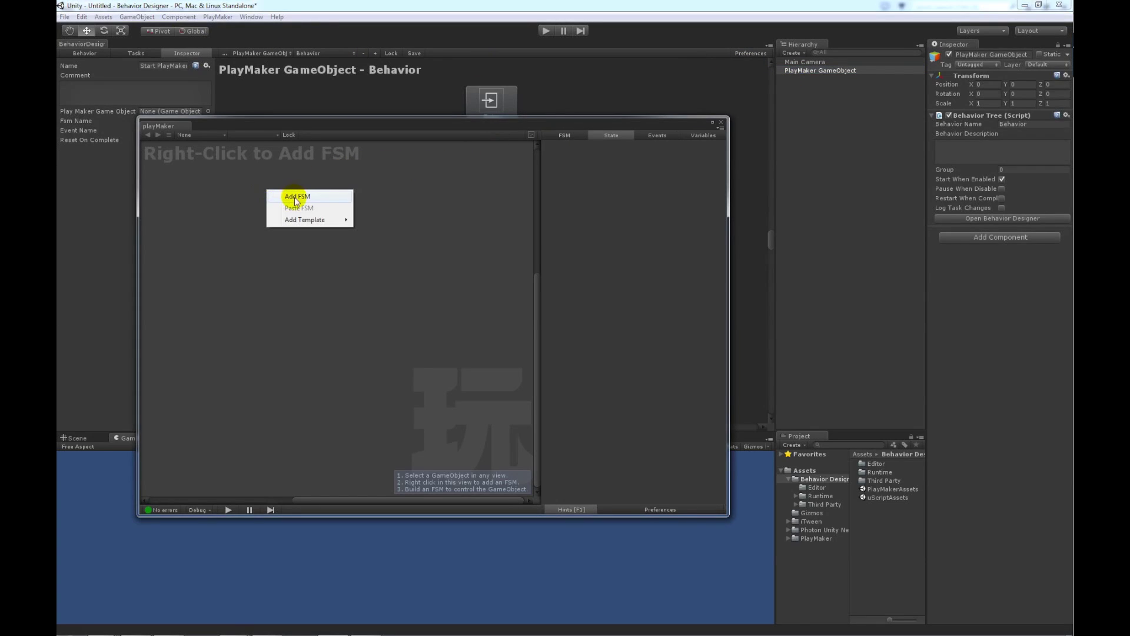
left_click(298, 196)
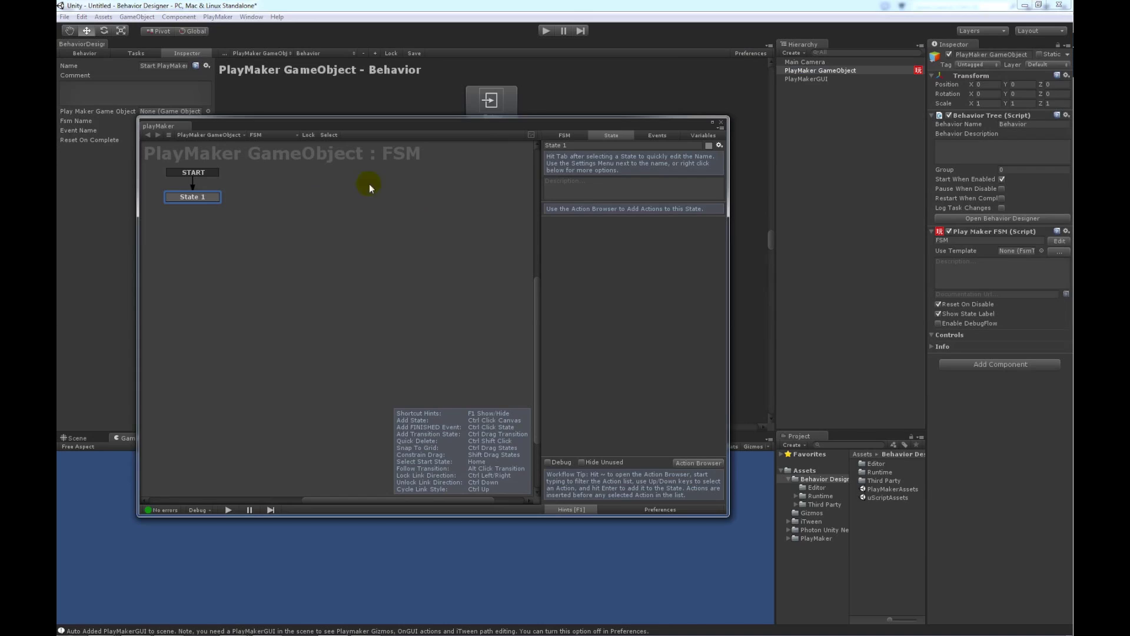
Add a second, new FSM component to PlayMaker GameObject.
right_click(352, 207)
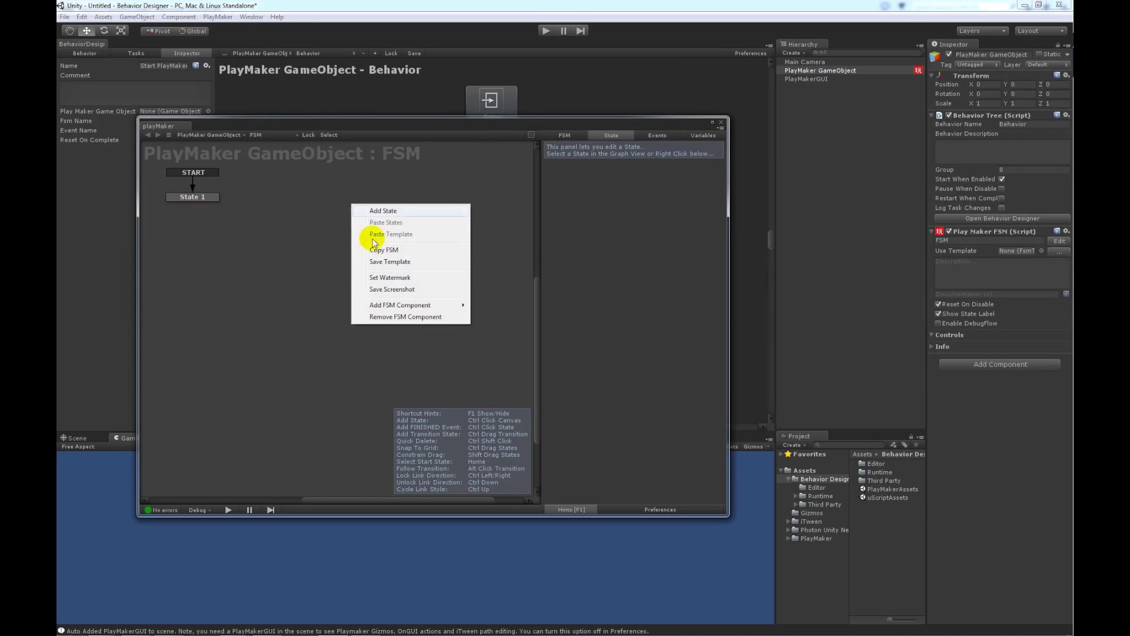
mouse_move(425, 306)
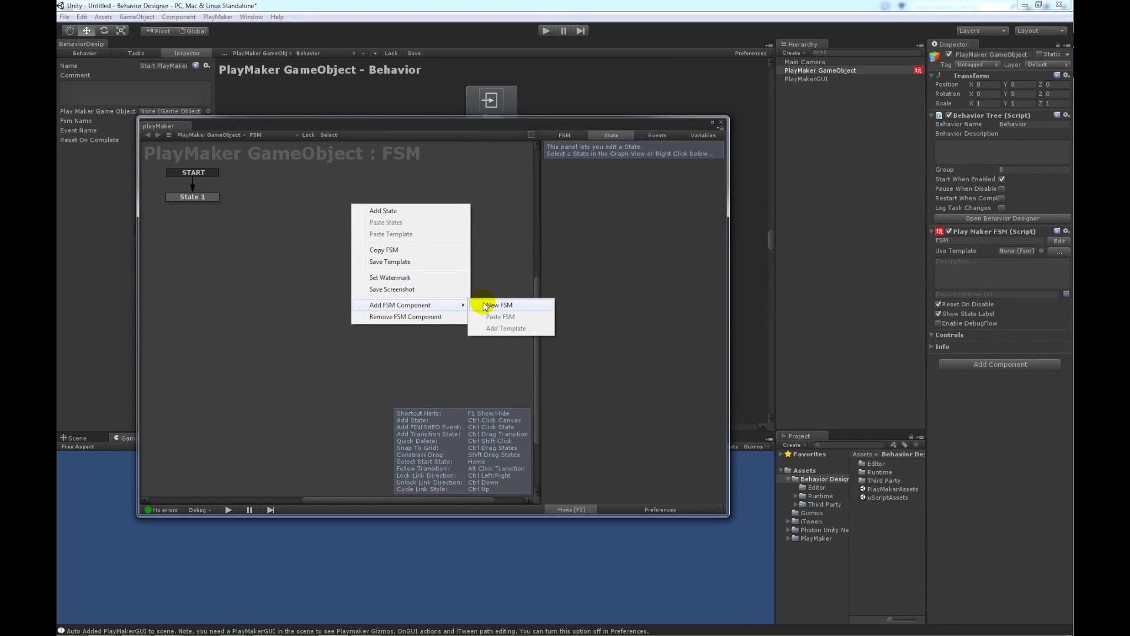
left_click(486, 305)
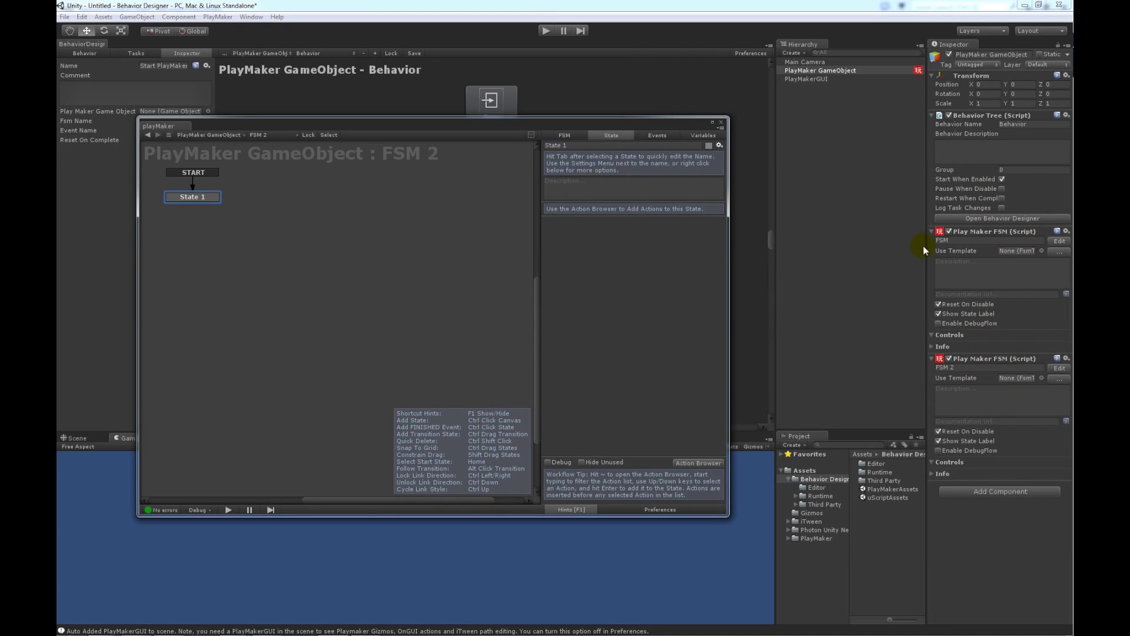
Switch the PlayMaker editor to the first FSM and consult the state diagram in the Firefox documentation.
left_click(255, 134)
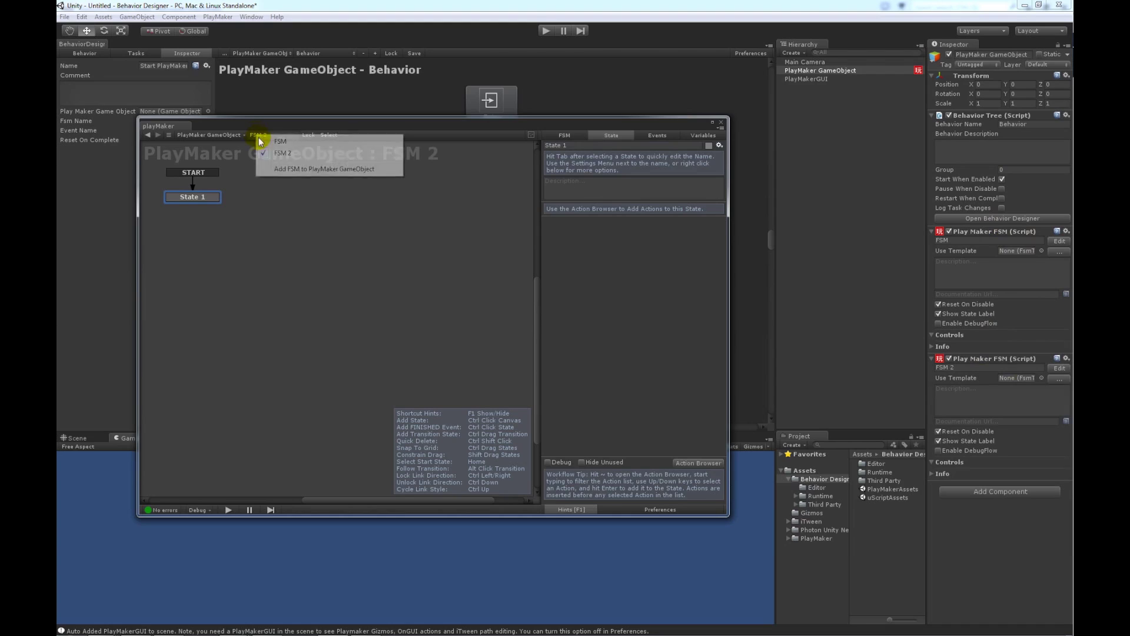
left_click(277, 142)
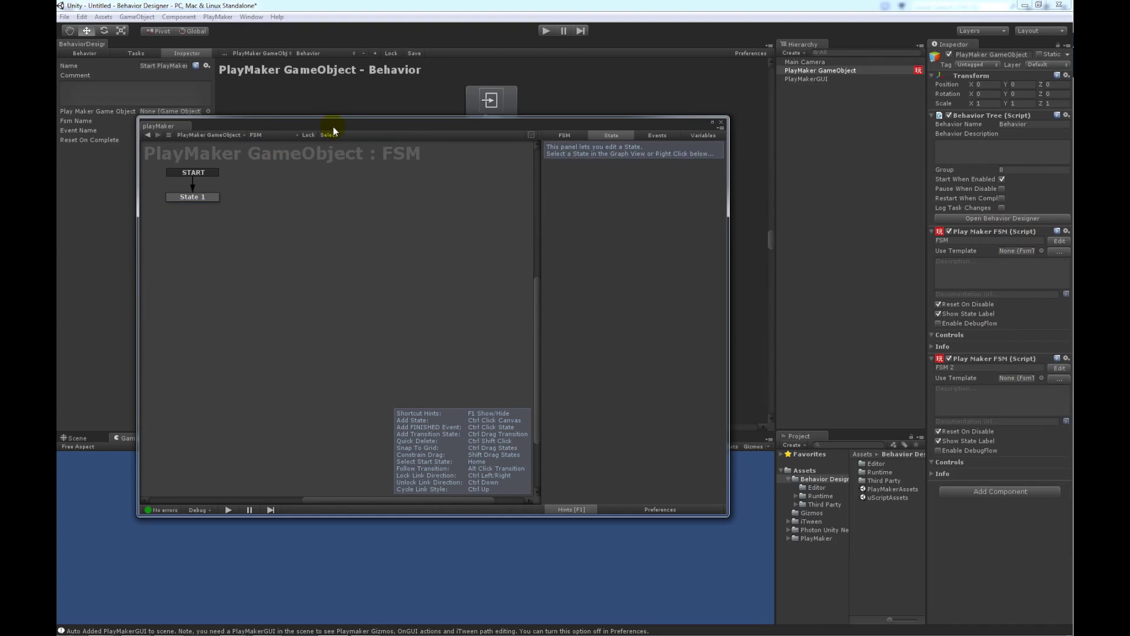
left_click_drag(333, 129, 403, 115)
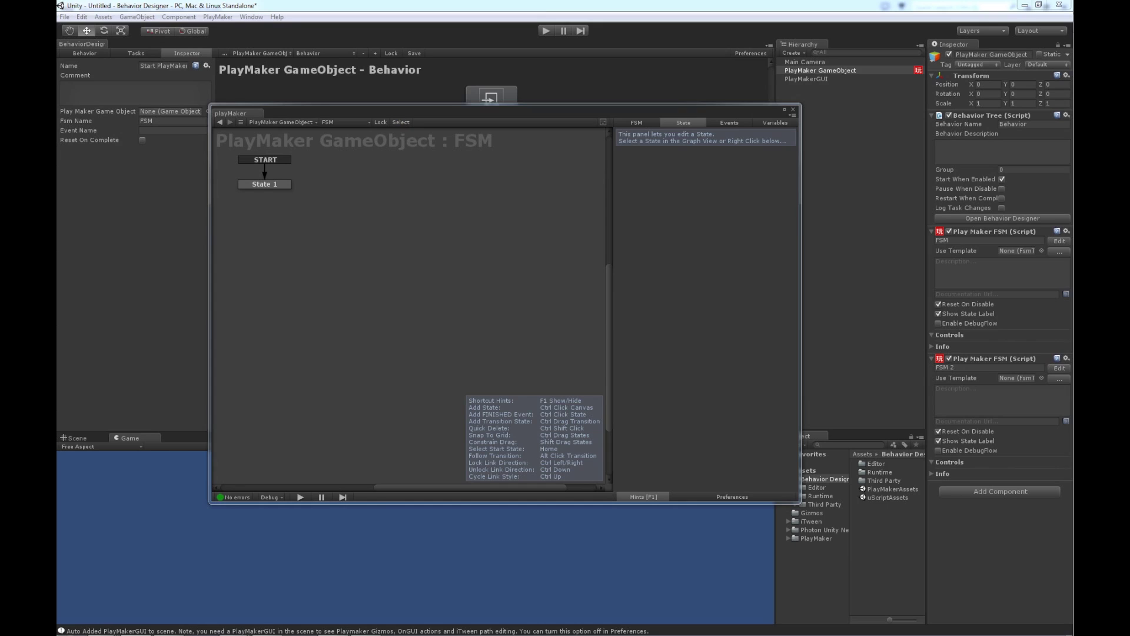
key("alt+Tab")
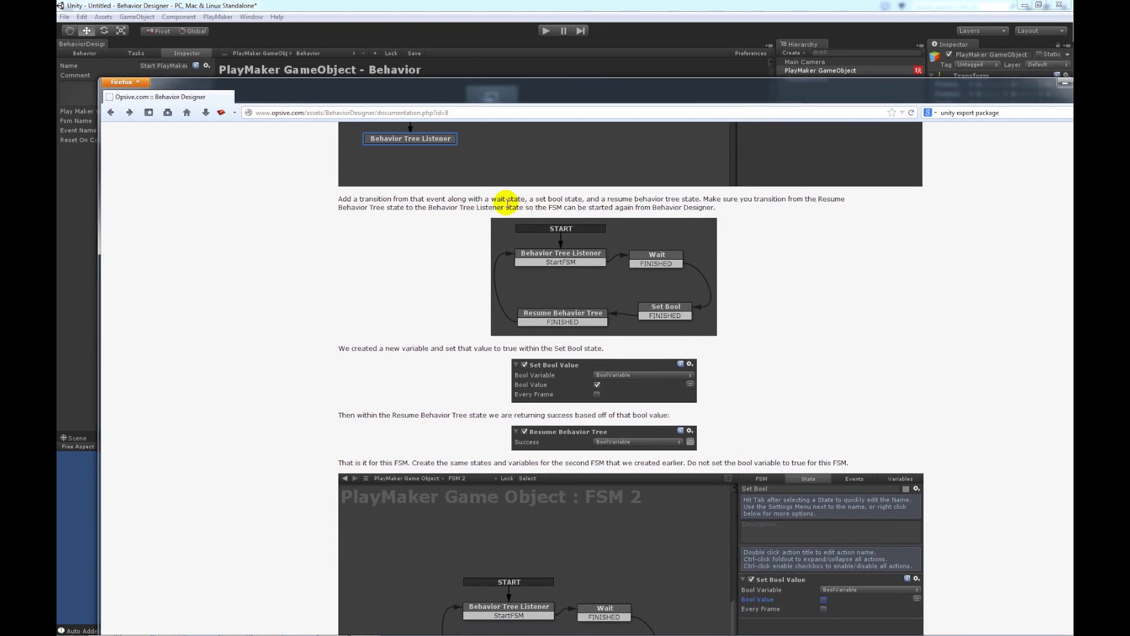
key("alt+Tab")
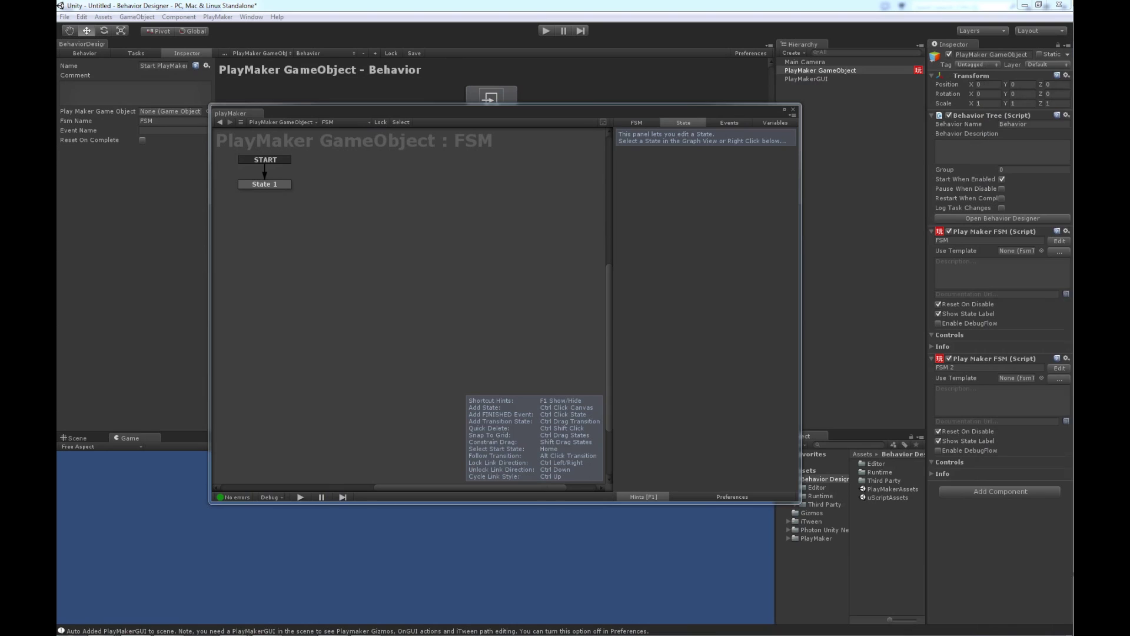
Rename State 1 of the first FSM as Behavior Tree Listener.
left_click(270, 185)
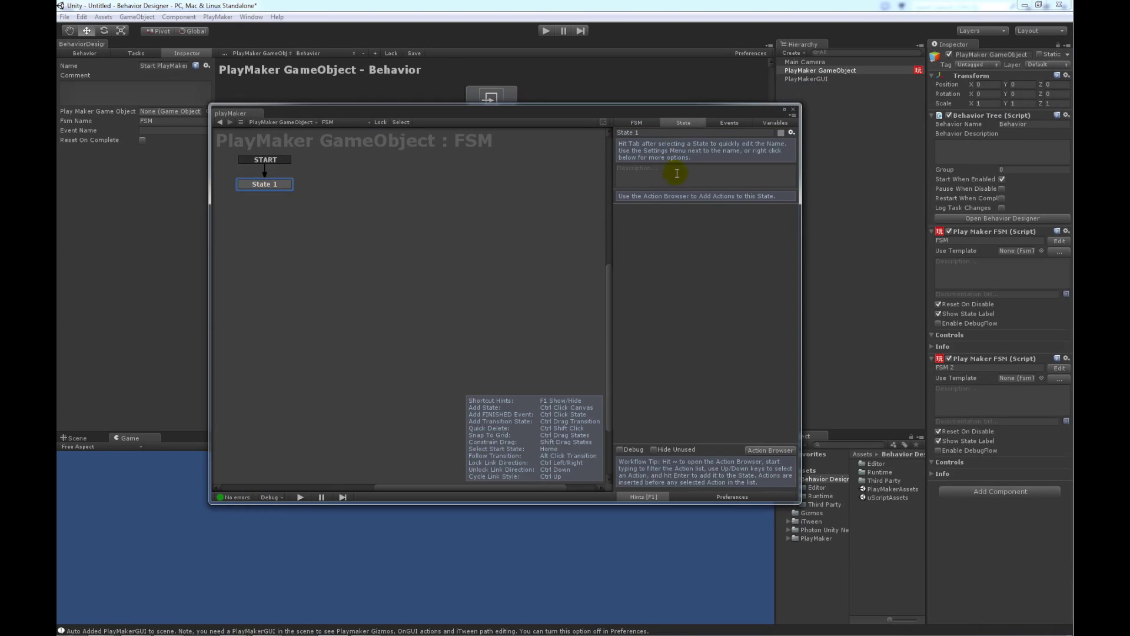
left_click(648, 133)
type("Behavior Tree")
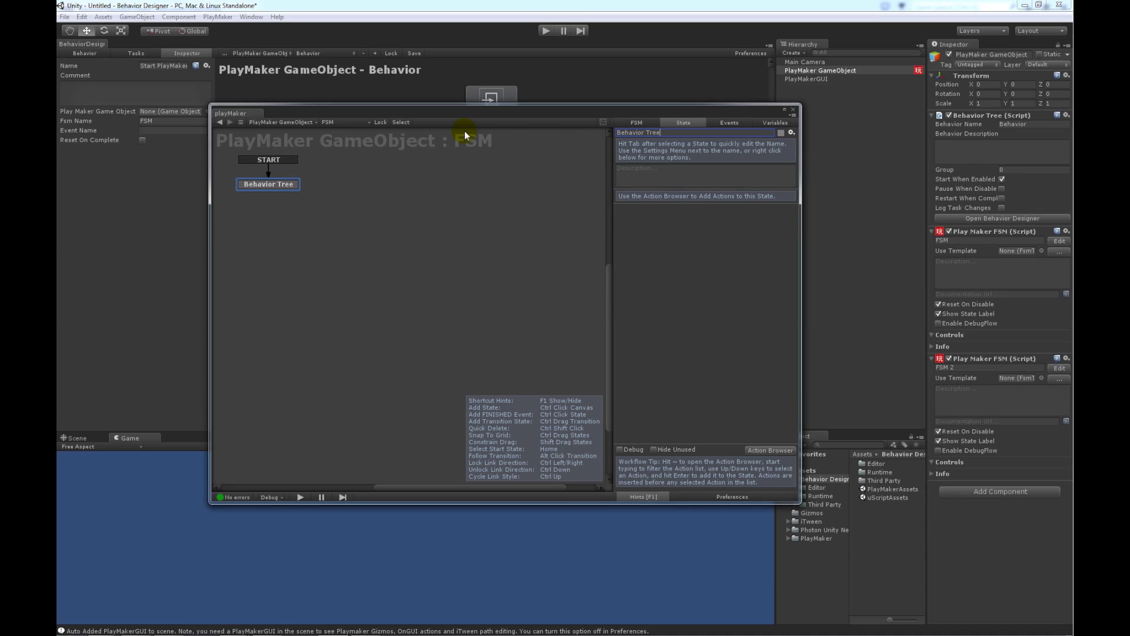
type(" Listener")
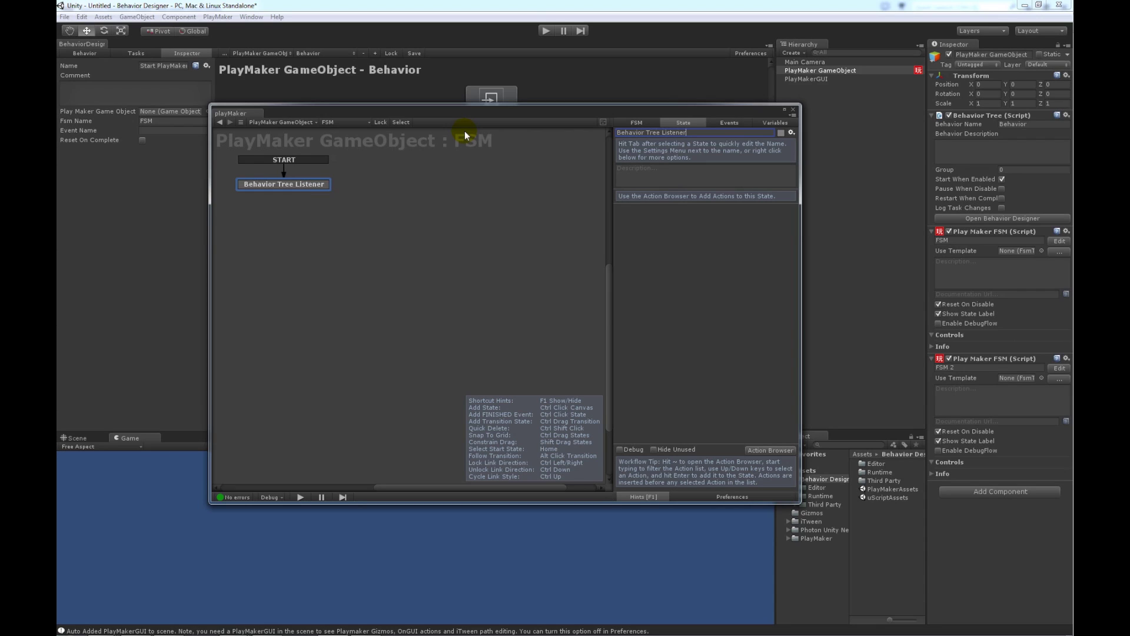
Add an event called StartFSM to the first FSM and make it global.
left_click(719, 123)
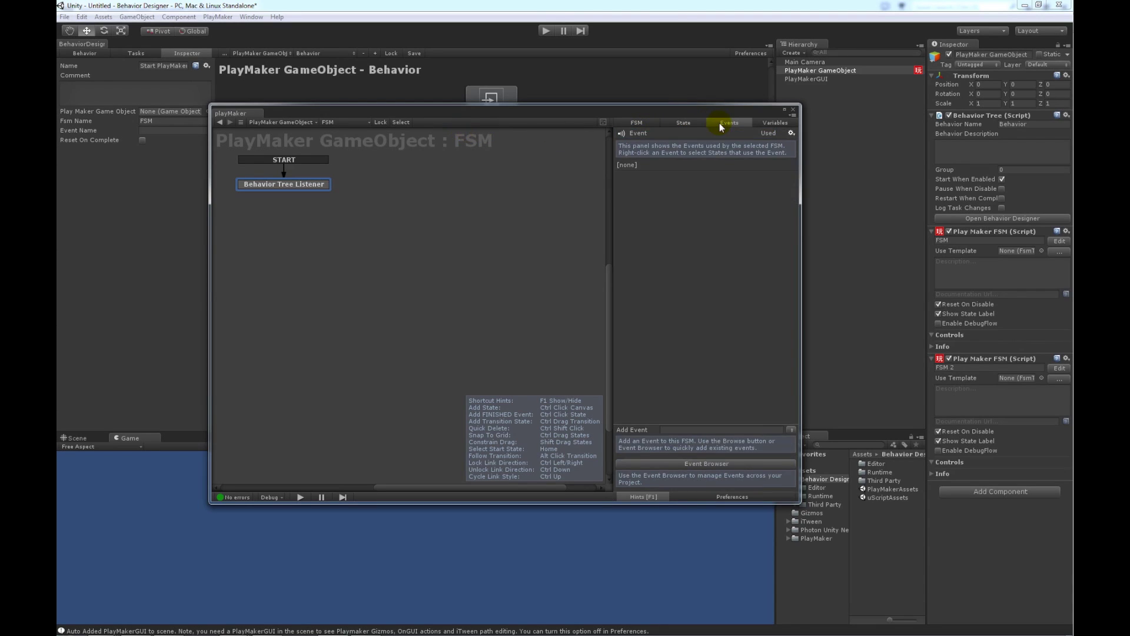
left_click(673, 428)
type("StartFSM")
key("Return")
left_click(621, 166)
left_click(629, 354)
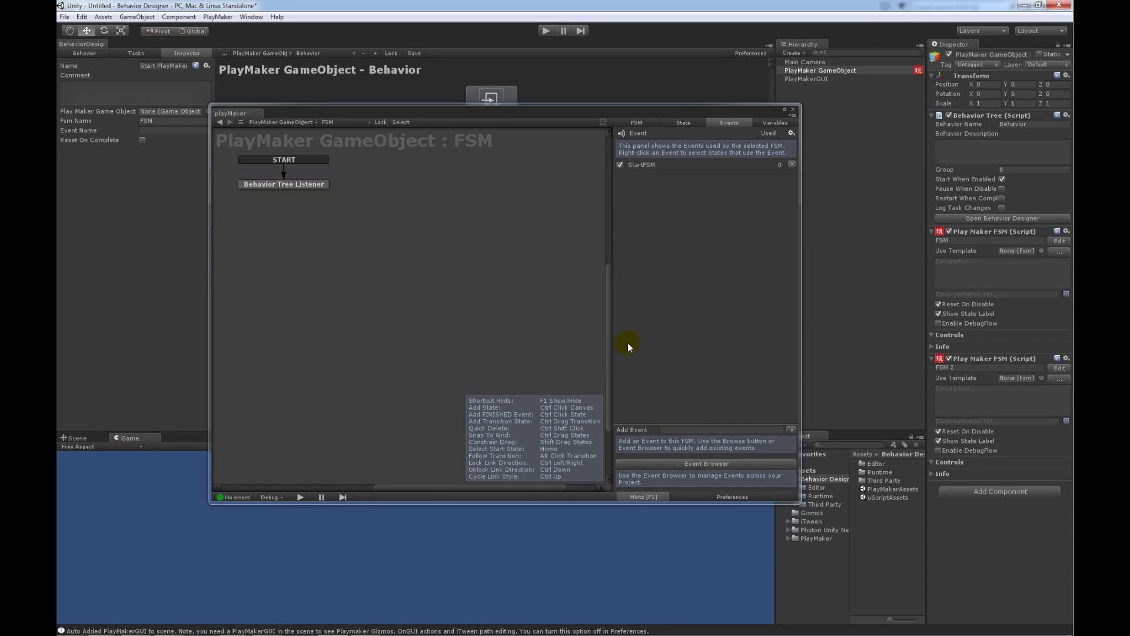
Add a StartFSM transition to the Behavior Tree Listener state.
left_click(683, 123)
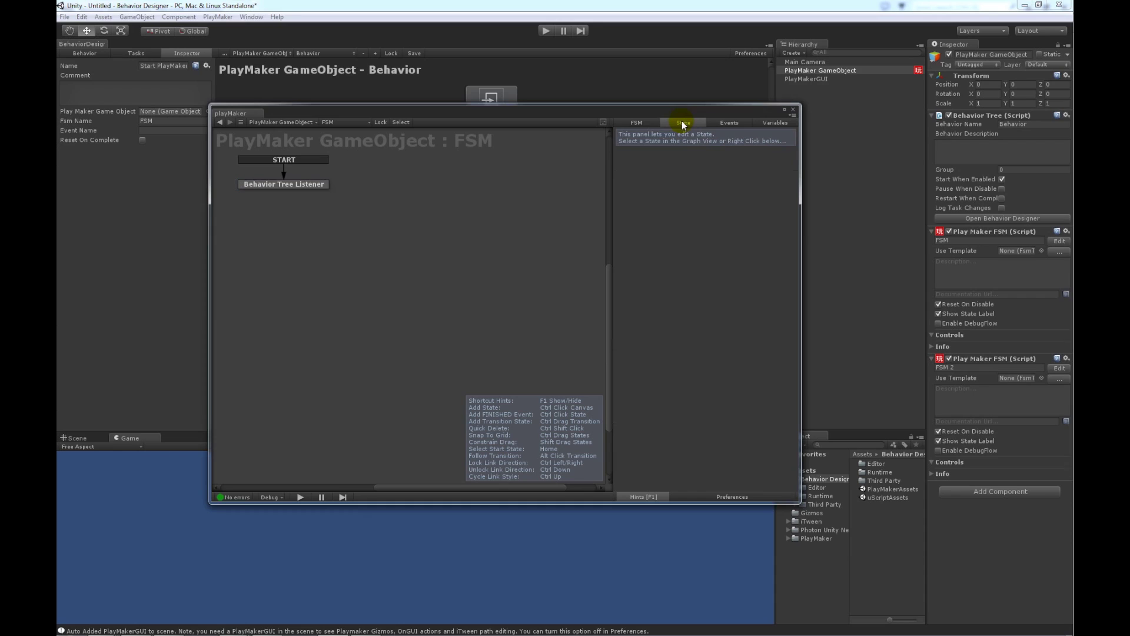
right_click(293, 186)
mouse_move(330, 192)
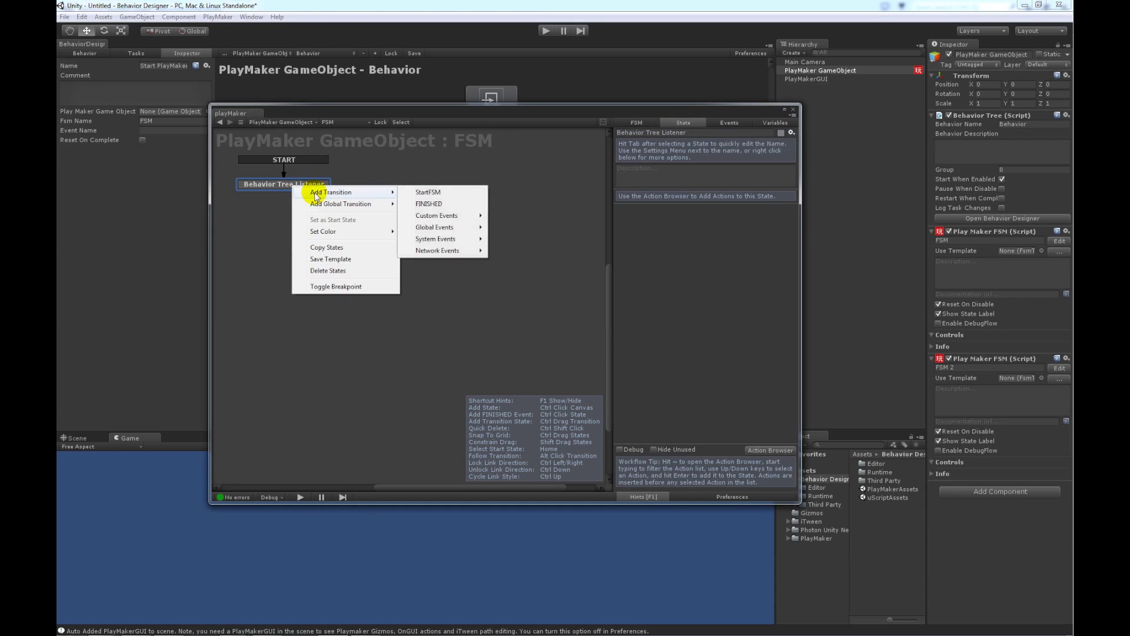
left_click(462, 195)
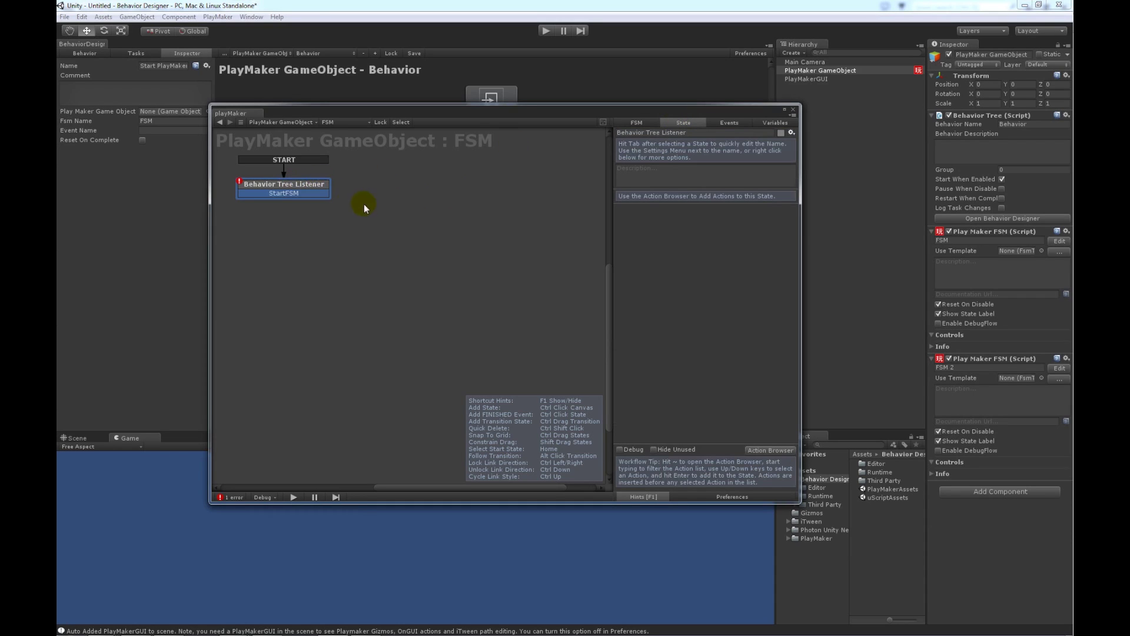
Add a new state to the FSM to the right of Behavior Tree Listener and name it Wait.
right_click(387, 214)
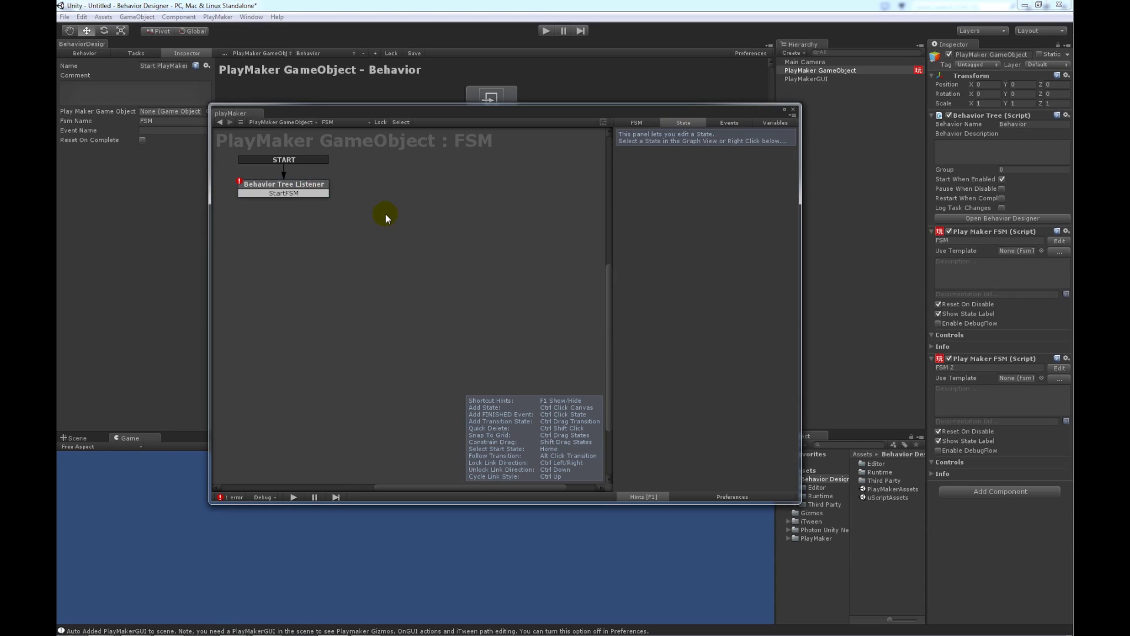
left_click(403, 223)
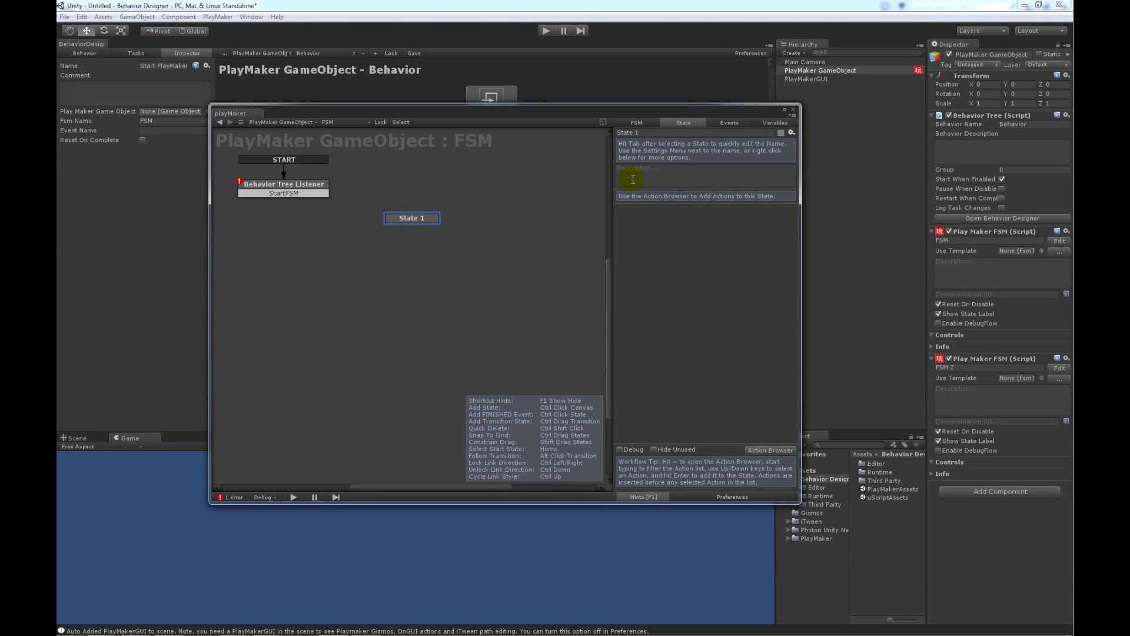
left_click(664, 132)
type("Wait")
key("Return")
Add a Wait action to the Wait state and remove the duplicate Wait action.
key("grave")
type("wait")
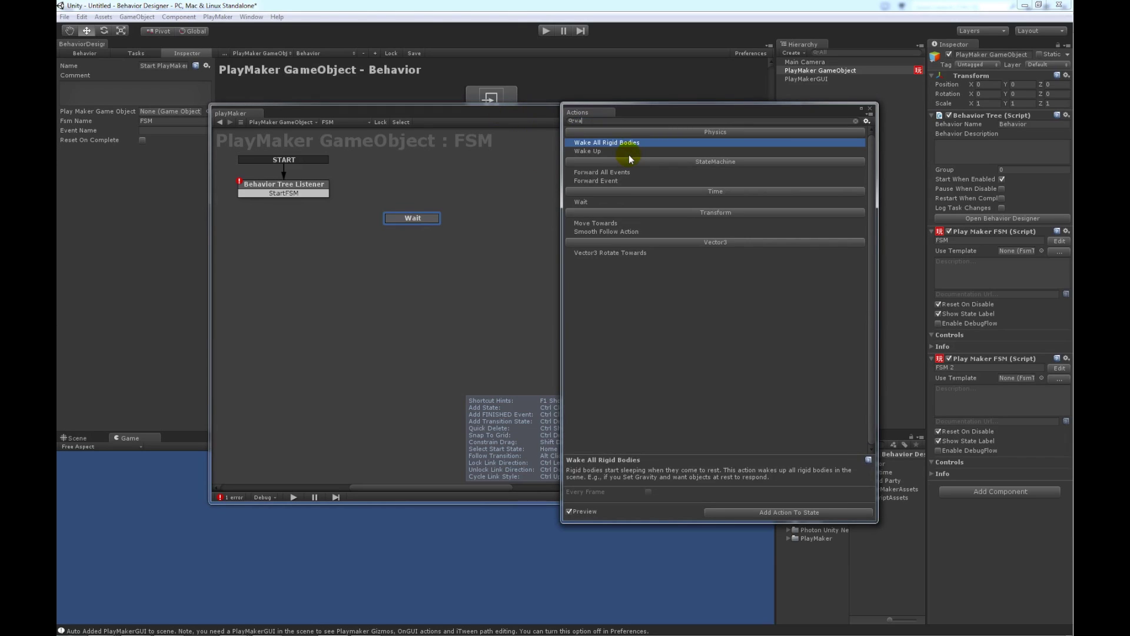
double_click(595, 144)
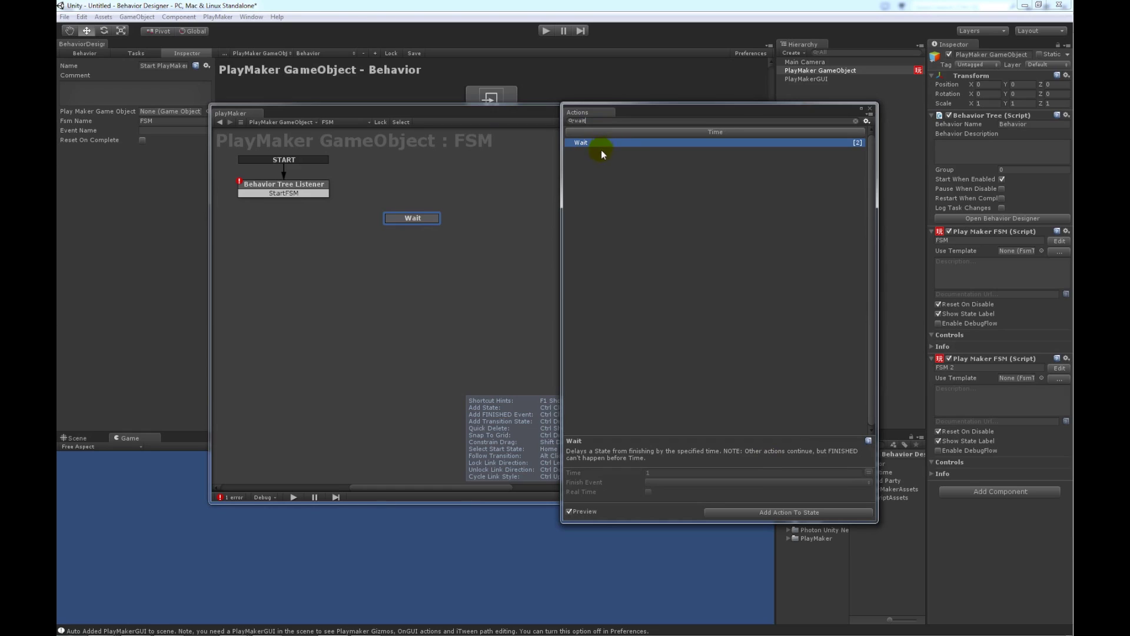
left_click_drag(790, 111, 499, 127)
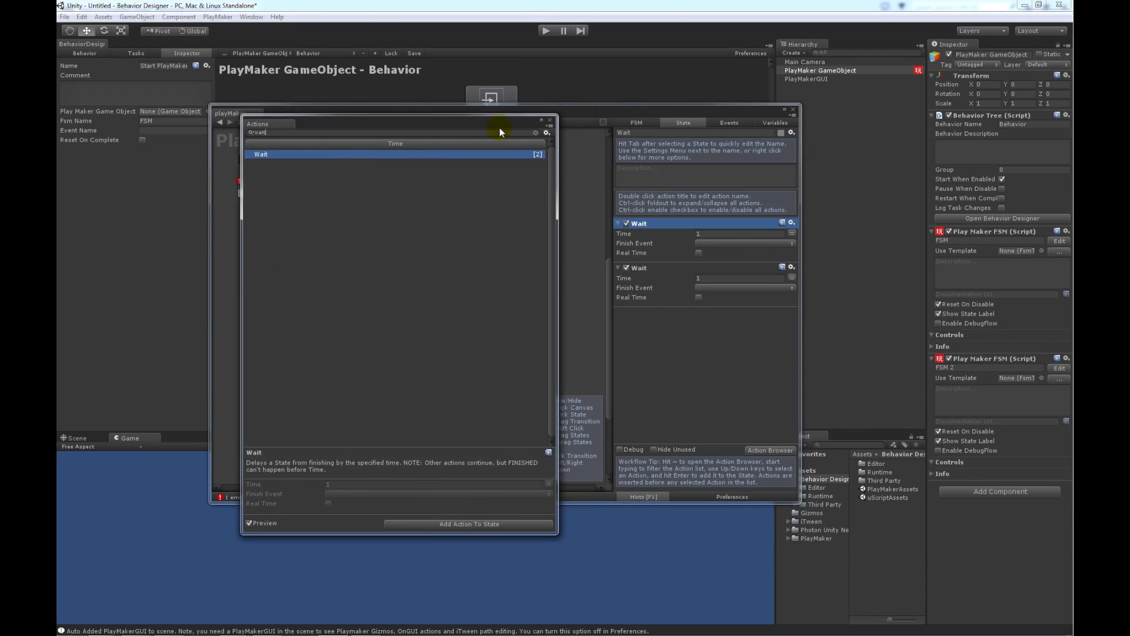
left_click(548, 123)
left_click(791, 268)
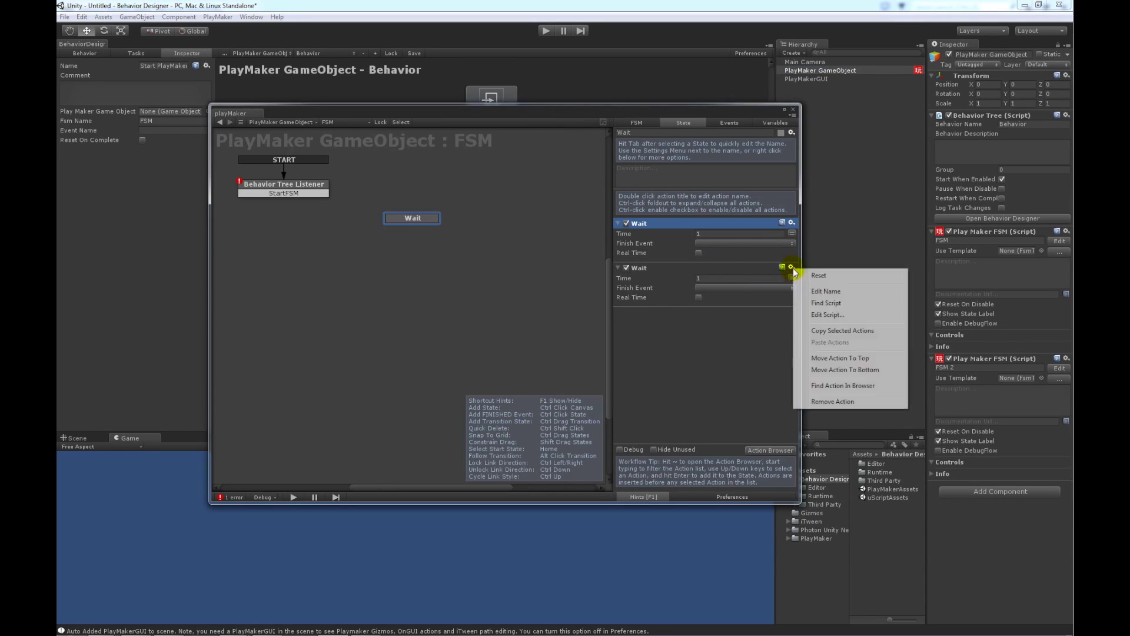
left_click(850, 403)
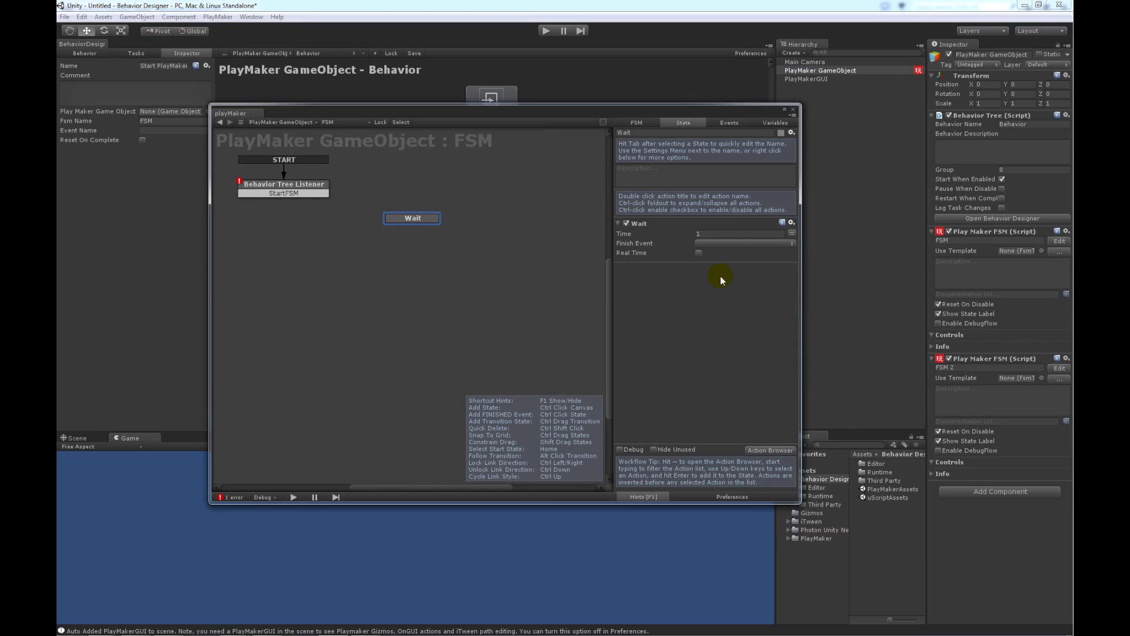
Move the Wait state slightly upward and add a FINISHED transition to it.
left_click_drag(415, 219, 422, 209)
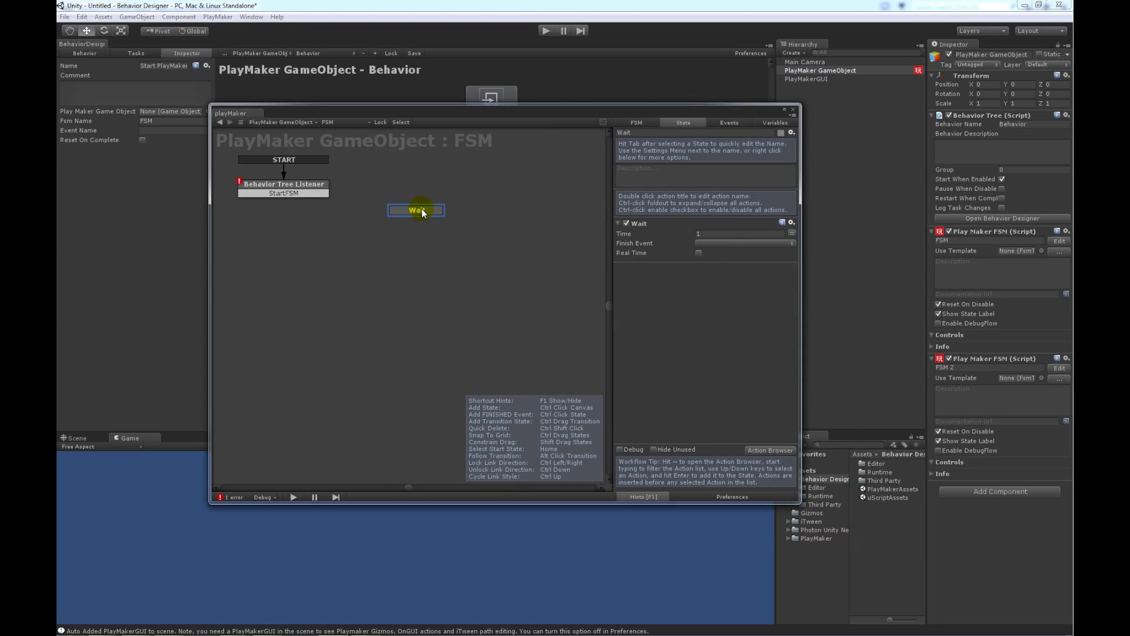
right_click(422, 208)
mouse_move(451, 217)
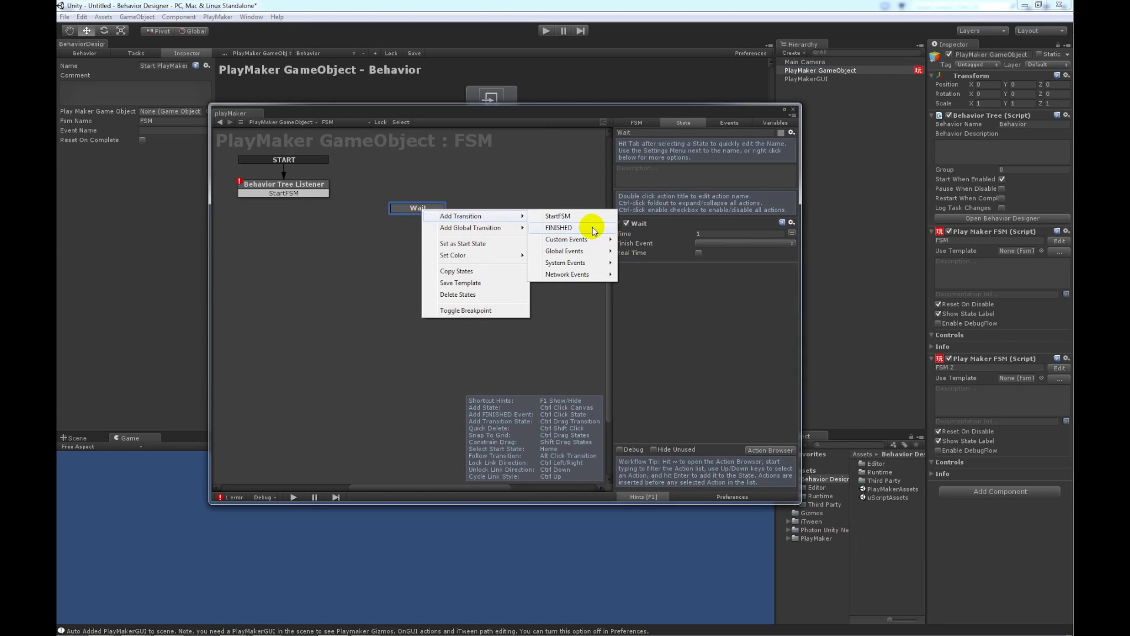
left_click(592, 228)
Add a new state below the existing ones and name it Set Bool.
right_click(303, 286)
left_click(323, 292)
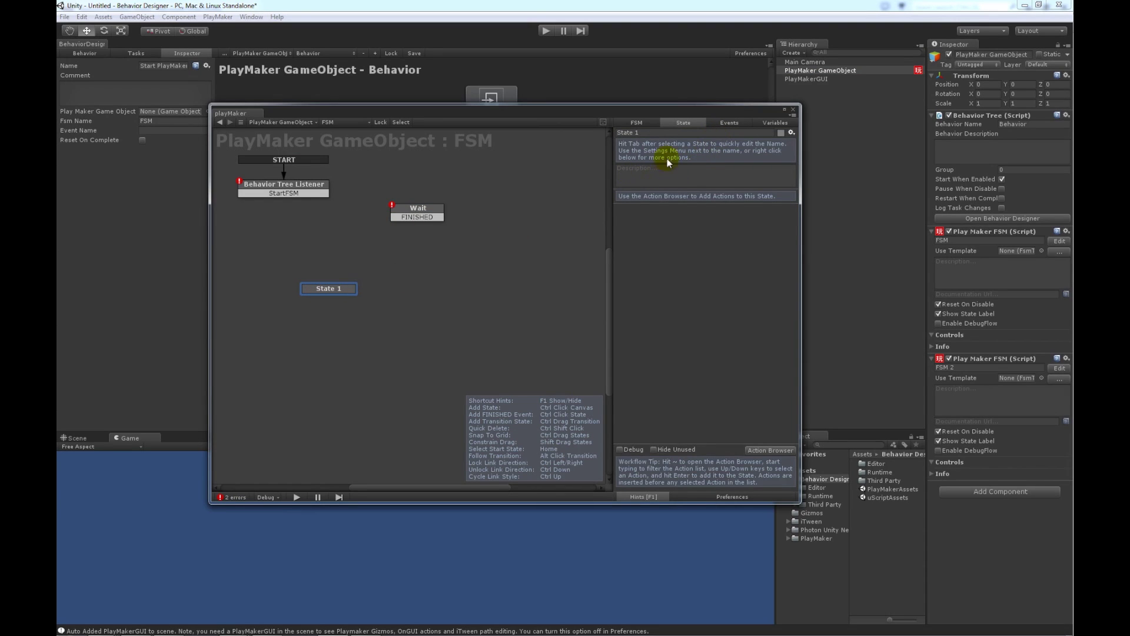
left_click(665, 133)
type("Set")
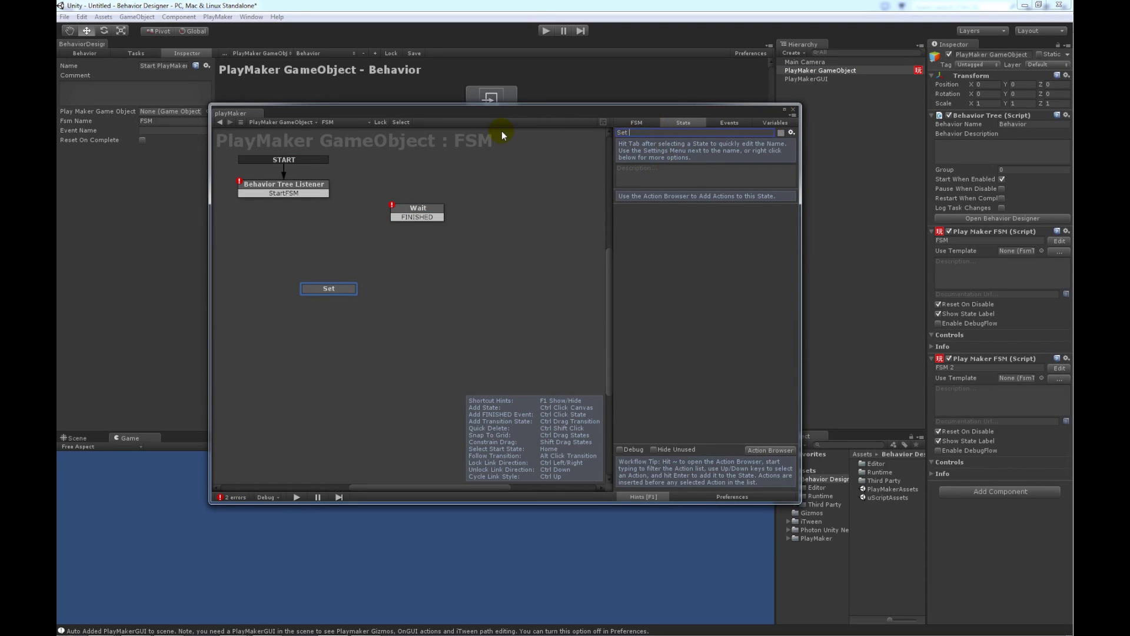
type(" Bool")
key("Return")
Add a Set Bool Value action to the Set Bool state and shift the state slightly to the right.
key("grave")
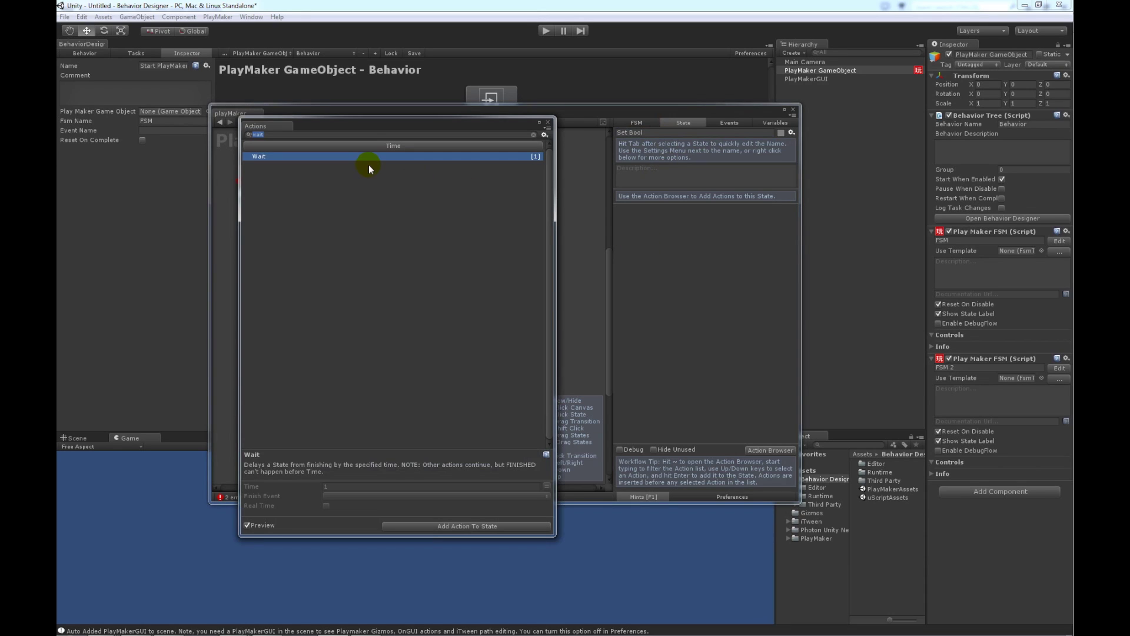
type("bool")
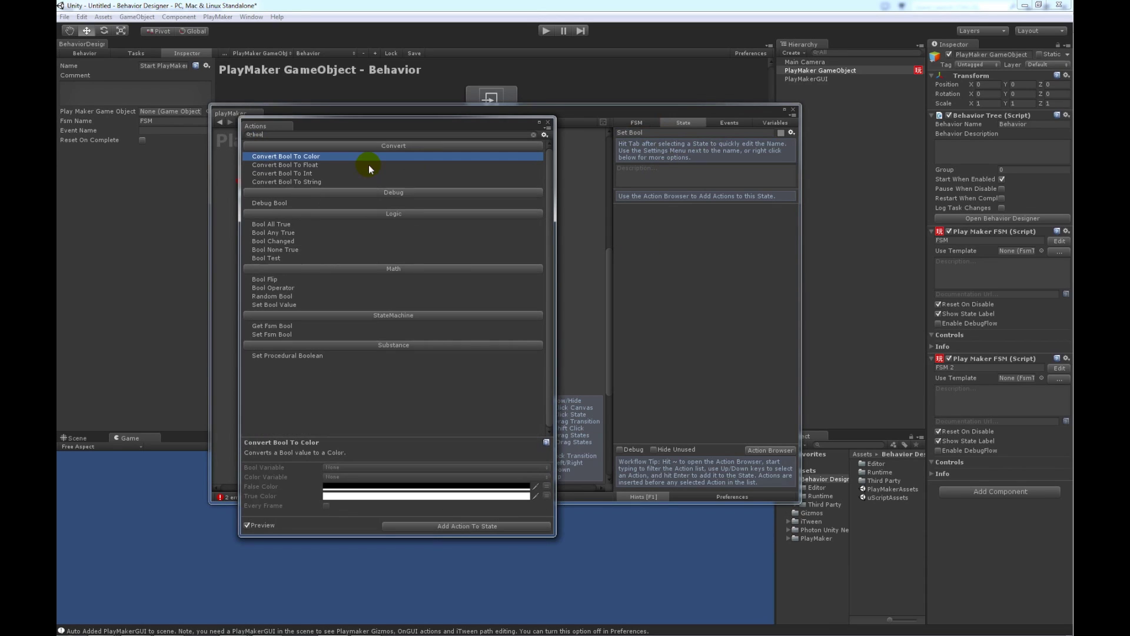
type(" va")
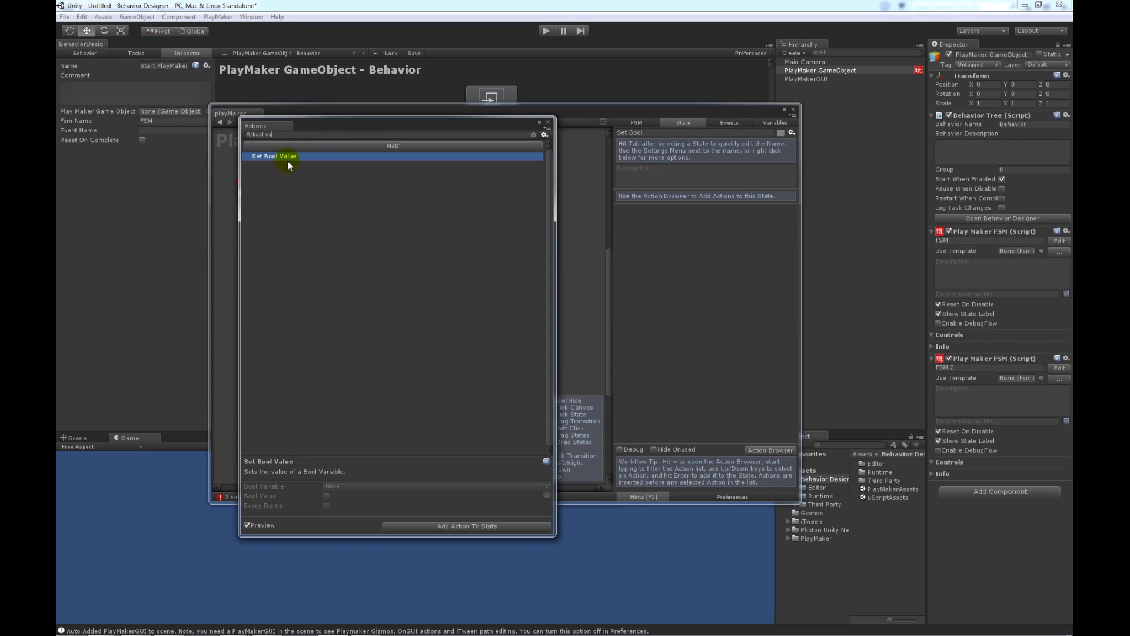
double_click(285, 156)
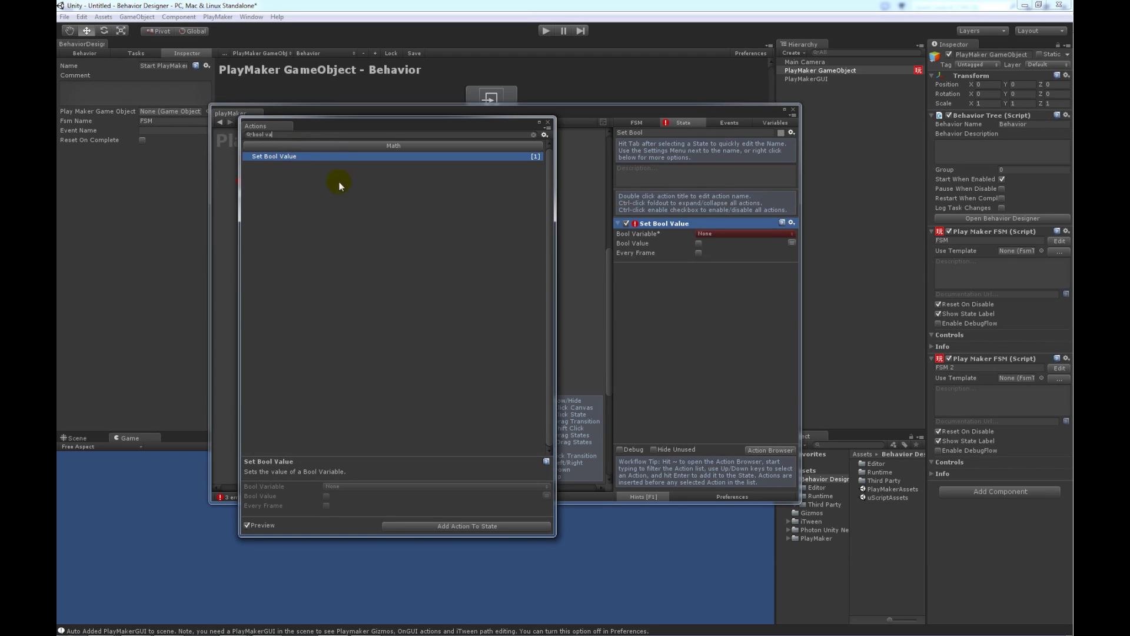
left_click(549, 123)
left_click_drag(341, 288, 366, 295)
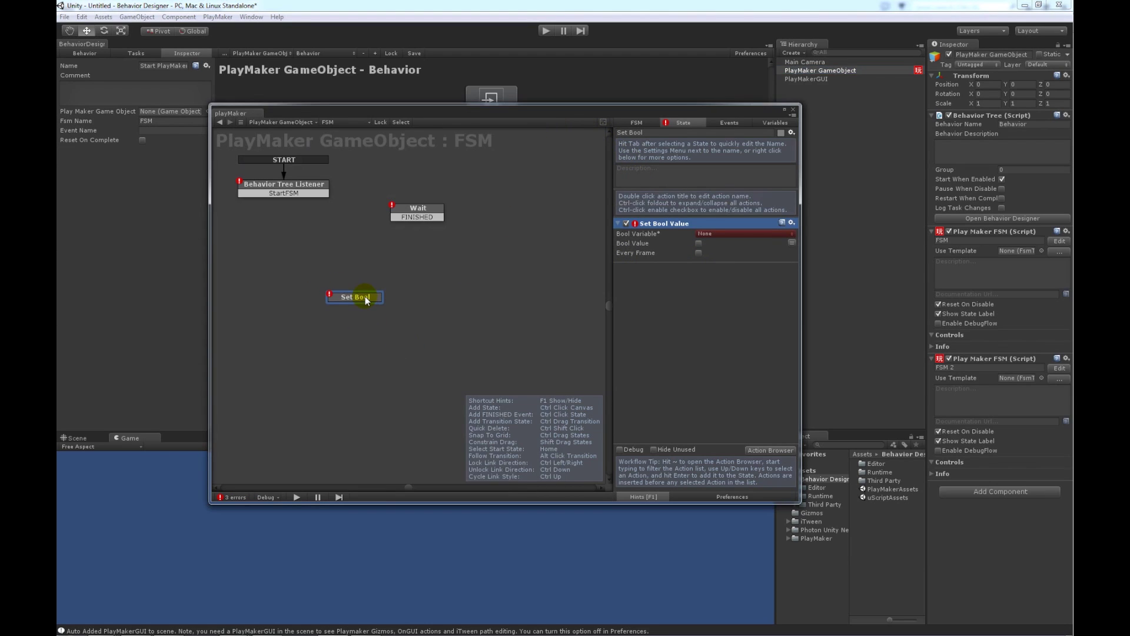
Add a new state named Resume Behavior Tree and place it below Behavior Tree Listener.
left_click(231, 224)
right_click(277, 249)
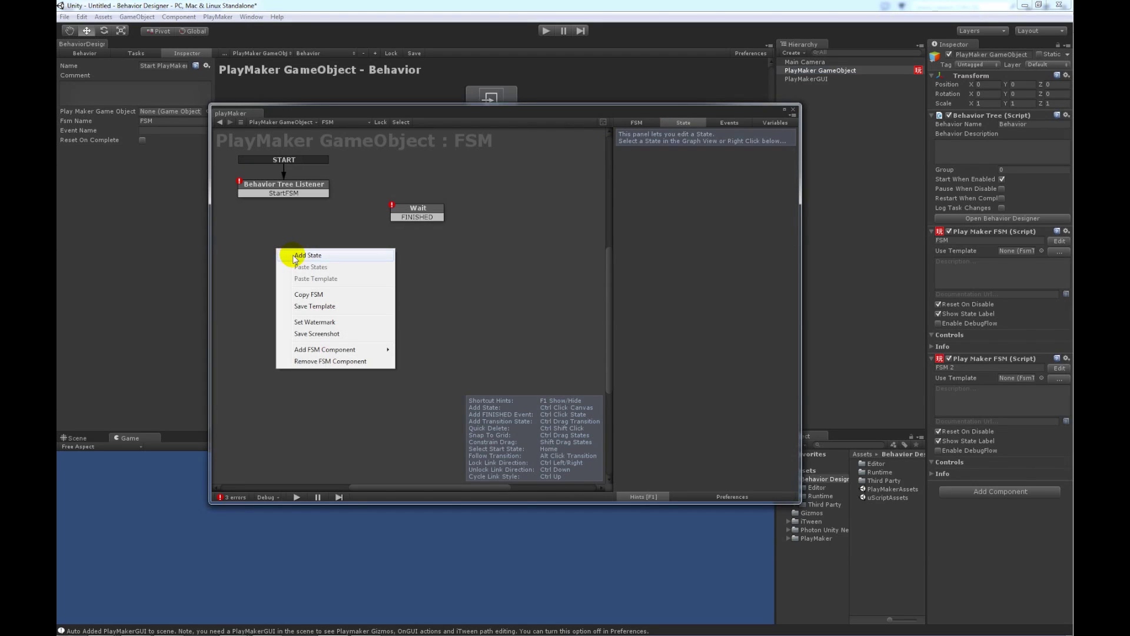
left_click(295, 256)
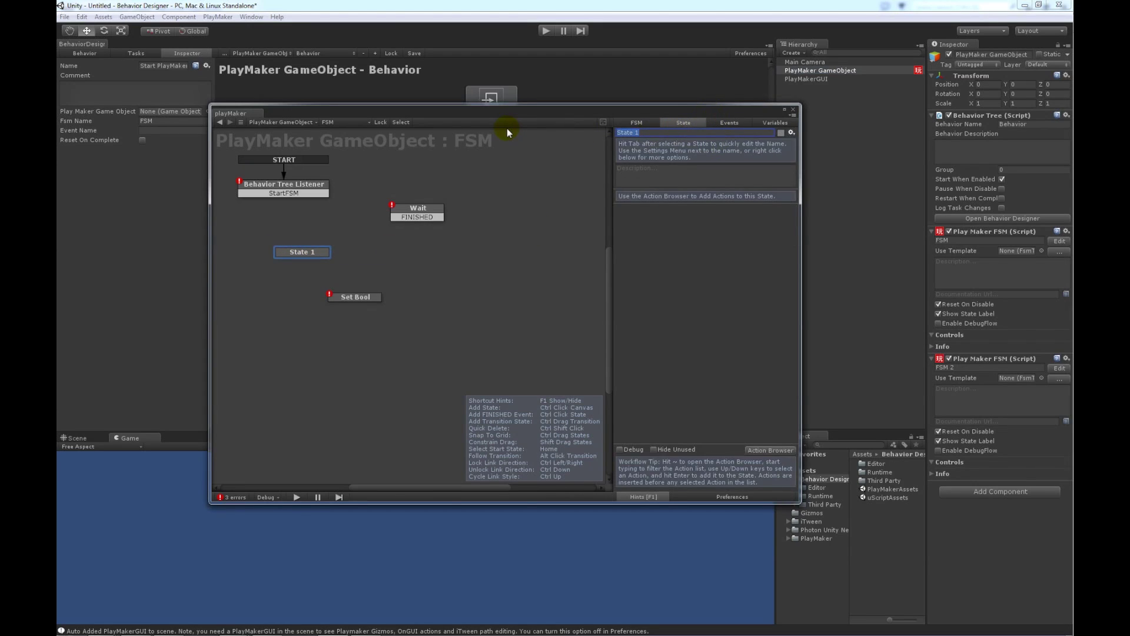
type("Resume Behavior T")
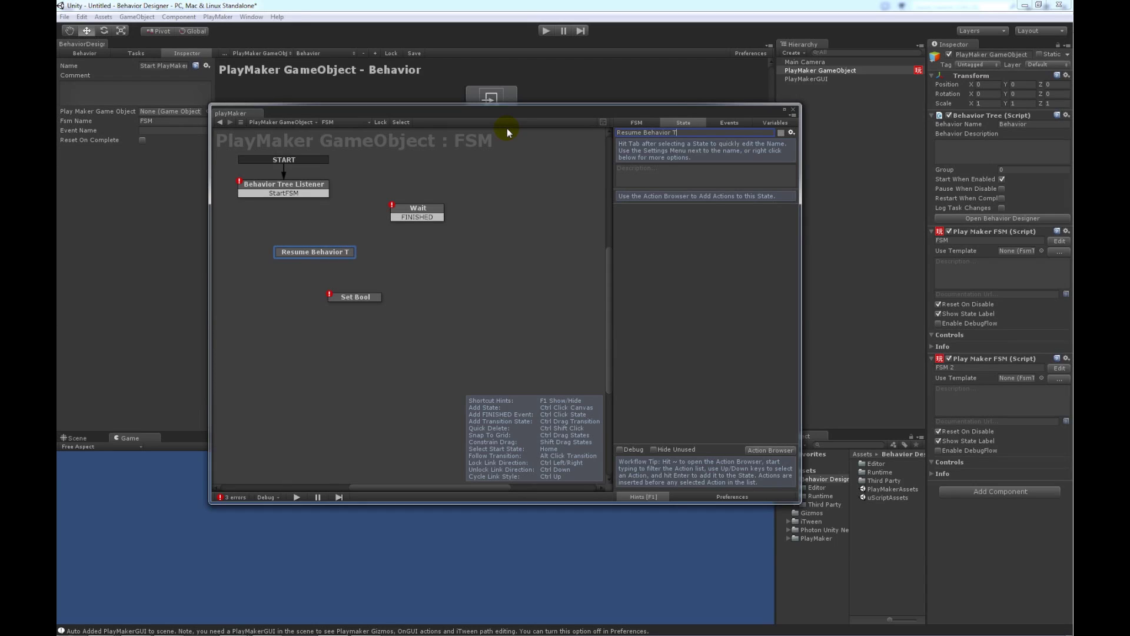
type("ree")
left_click(294, 253)
left_click_drag(296, 255, 268, 251)
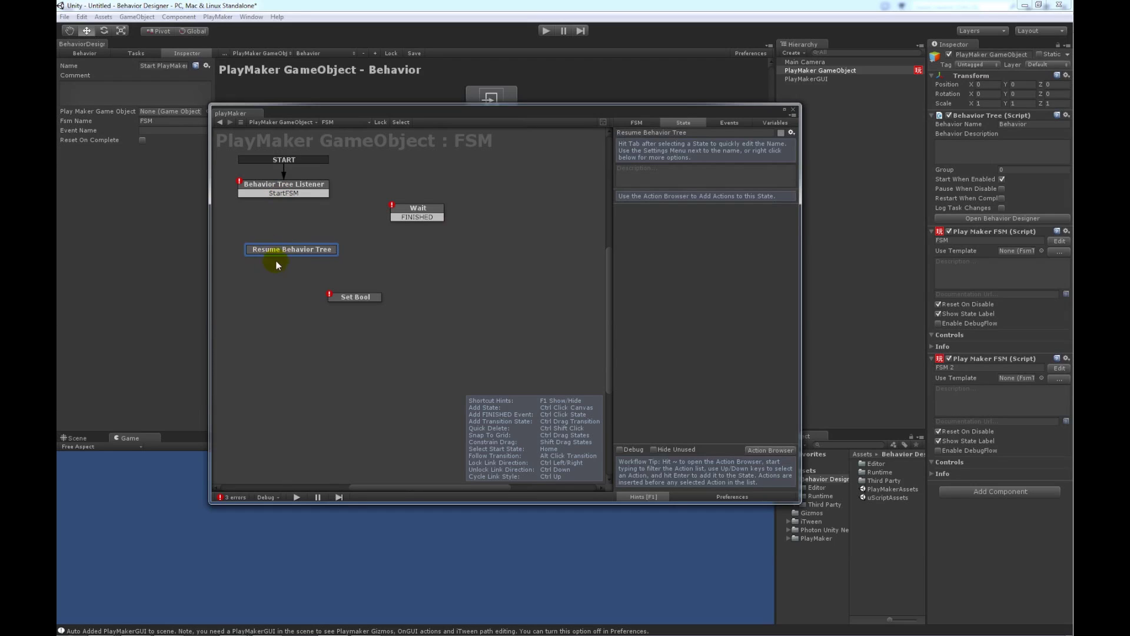
Add the Resume Behavior Tree action to the Resume Behavior Tree state and move the state closer to Behavior Tree Listener.
key("grave")
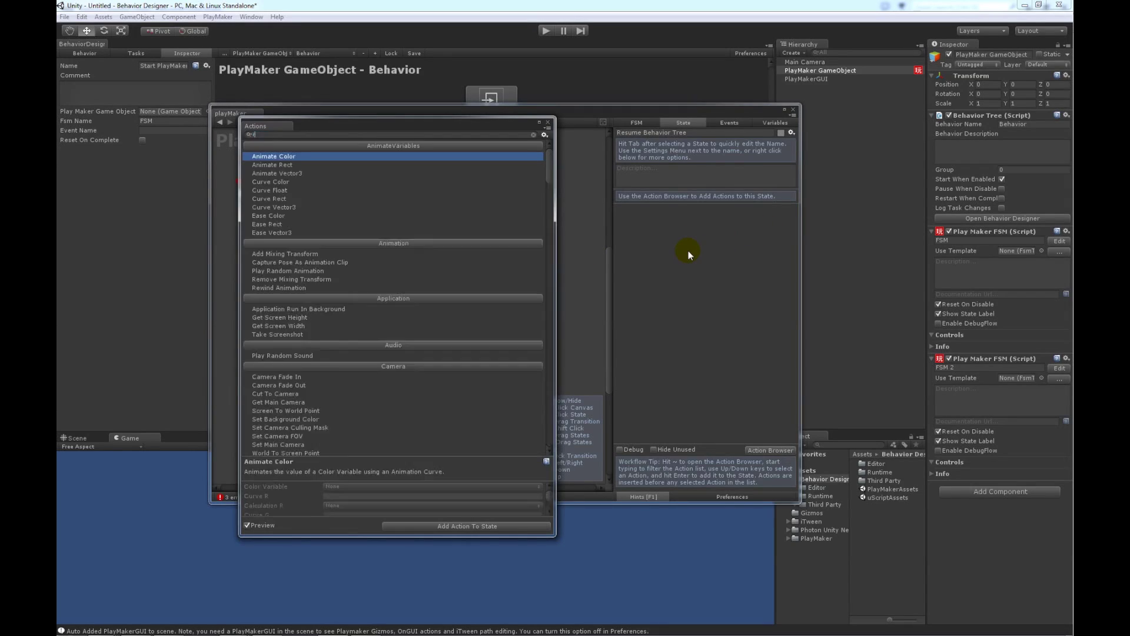
type("resume")
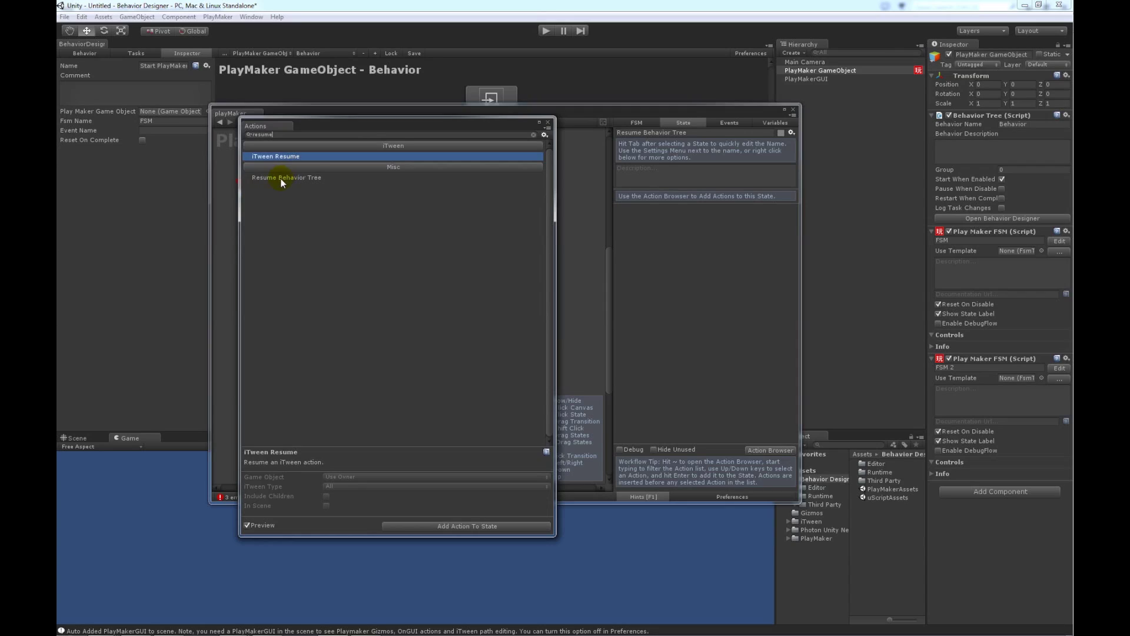
double_click(281, 178)
left_click(548, 125)
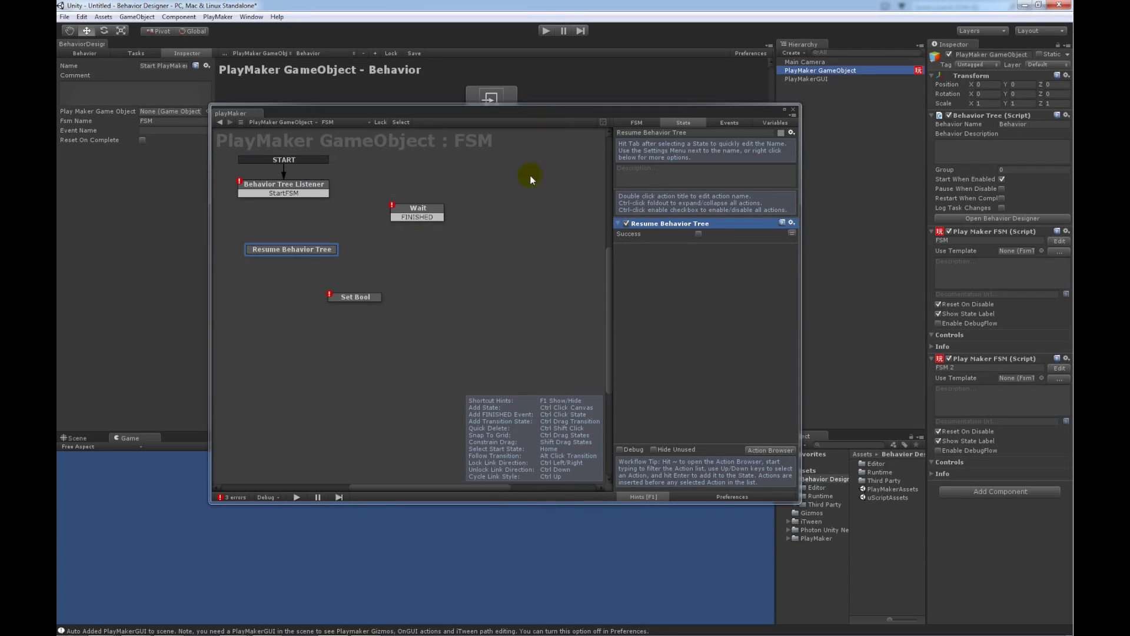
left_click_drag(302, 241, 282, 244)
Link the listener's StartFSM transition to the Wait state and Wait's FINISHED transition to Set Bool.
right_click(282, 244)
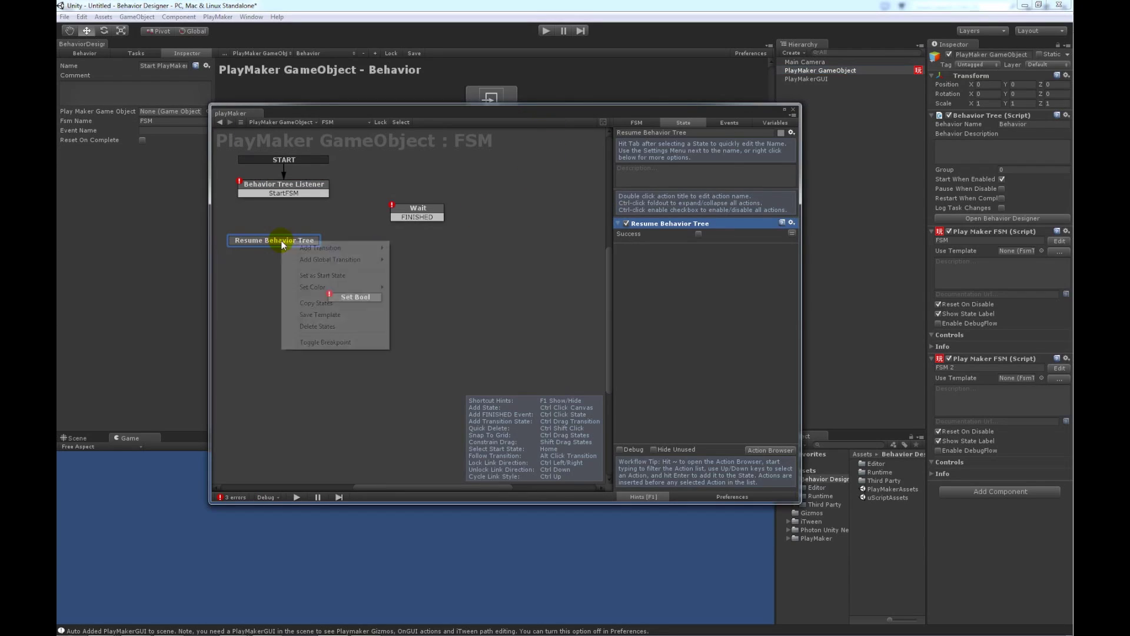
left_click(278, 219)
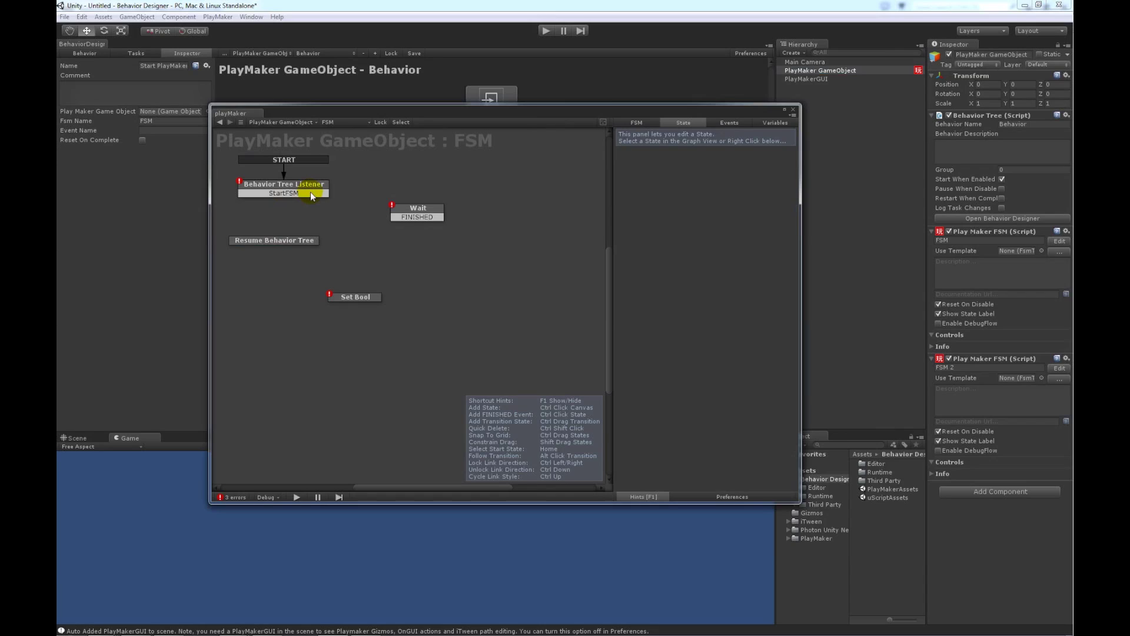
left_click_drag(310, 192, 406, 212)
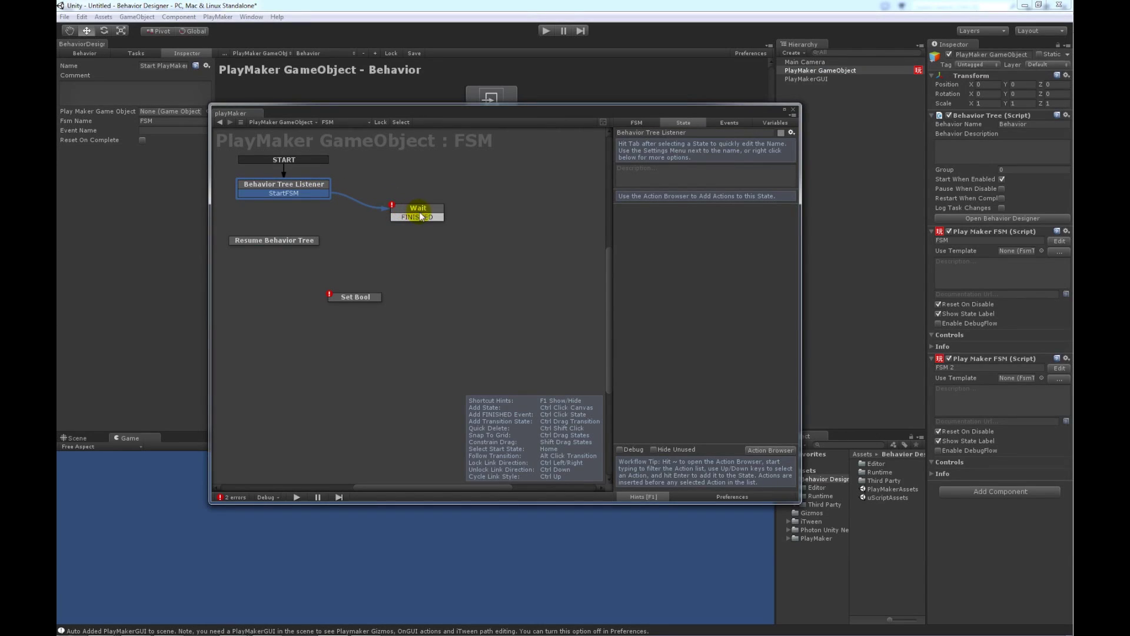
left_click_drag(422, 216, 356, 299)
Add a FINISHED transition to the Set Bool state and link it to Resume Behavior Tree.
left_click(356, 298)
right_click(356, 299)
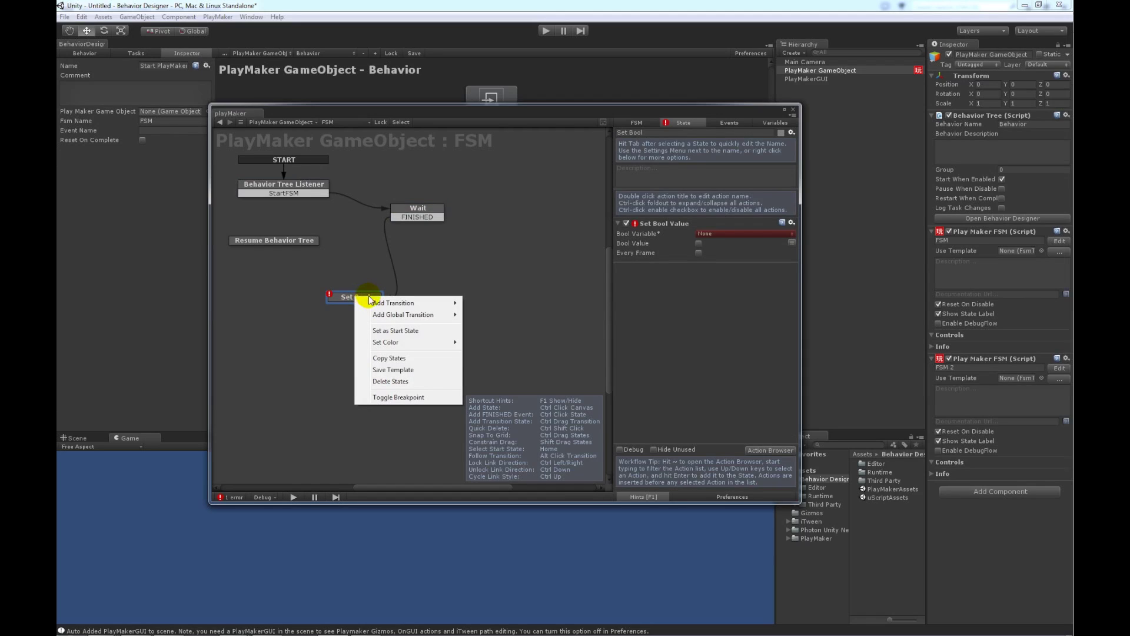
mouse_move(450, 301)
left_click(521, 301)
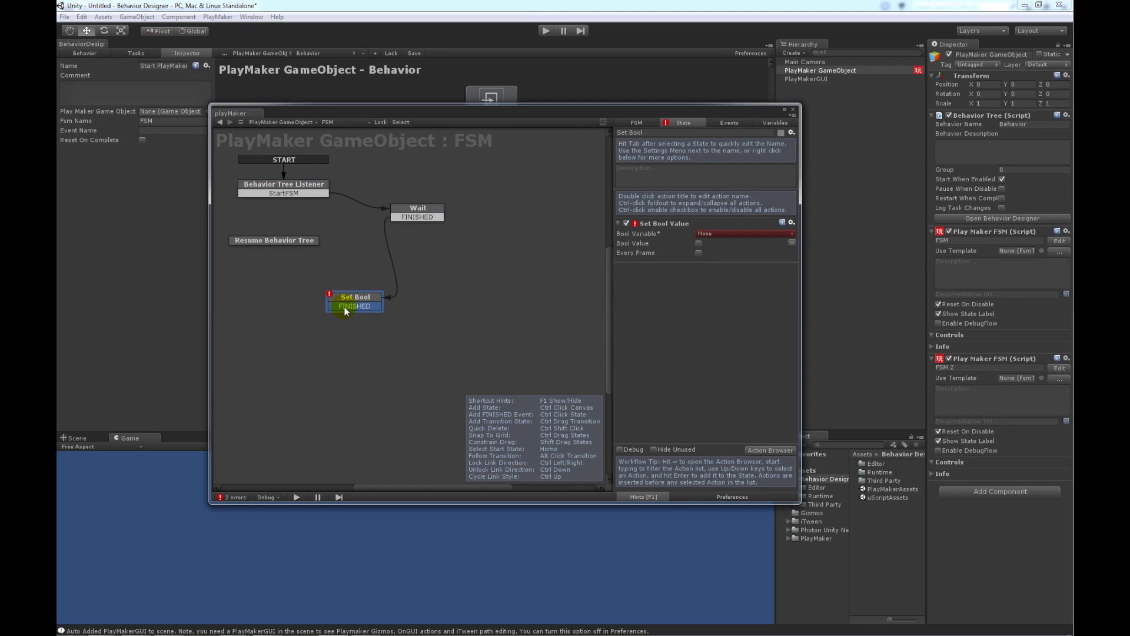
left_click_drag(346, 306, 277, 238)
Add a FINISHED transition to Resume Behavior Tree, link it back to Behavior Tree Listener, and arrange the states in a loop.
left_click(292, 239)
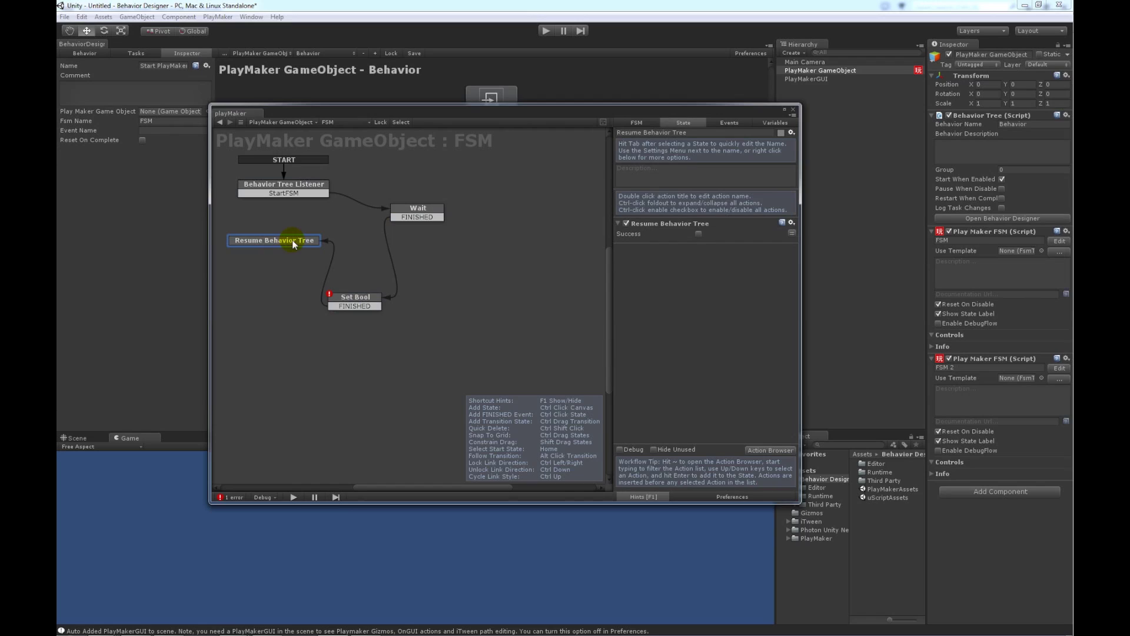
right_click(292, 239)
mouse_move(300, 245)
left_click(461, 245)
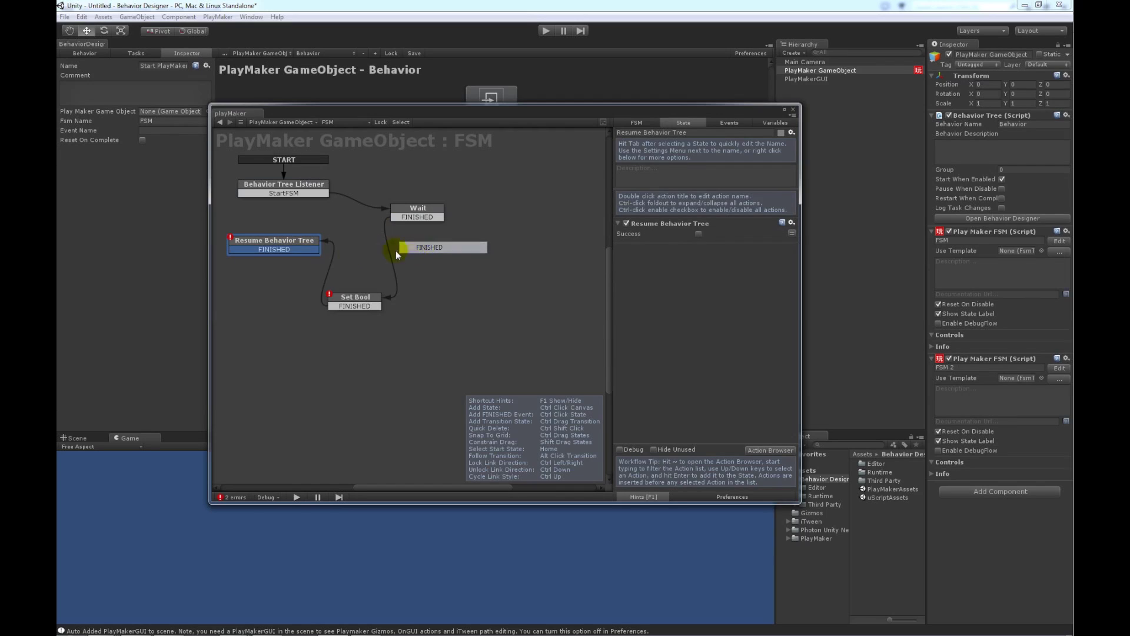
left_click_drag(275, 249, 324, 256)
left_click_drag(370, 302, 437, 263)
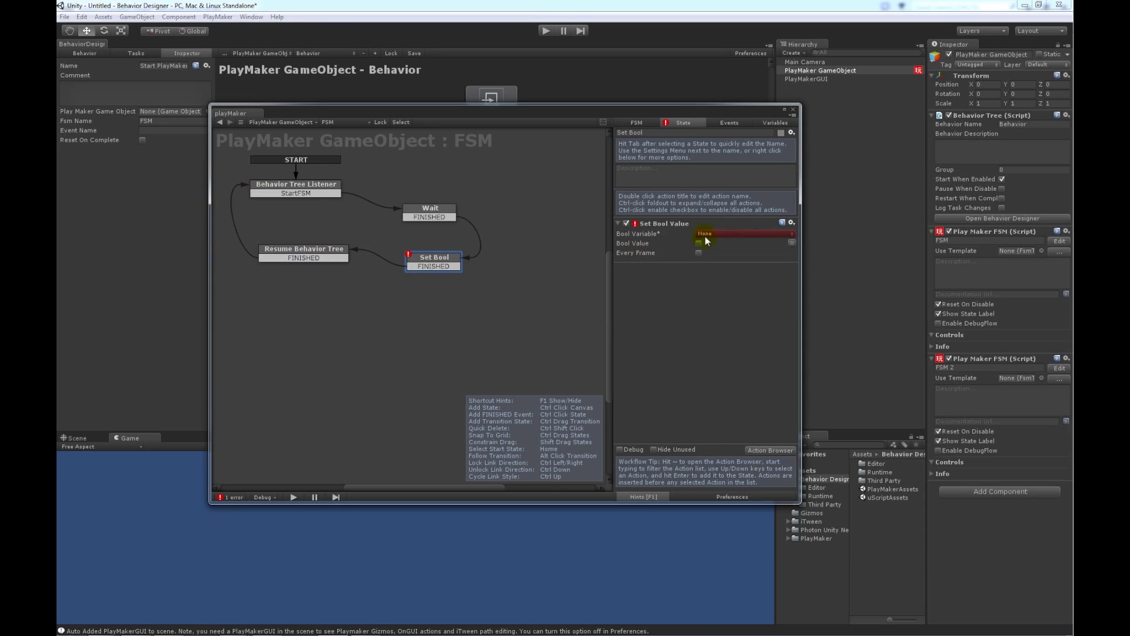
Add an FSM variable named MyBool of type Bool.
left_click(773, 123)
left_click(707, 414)
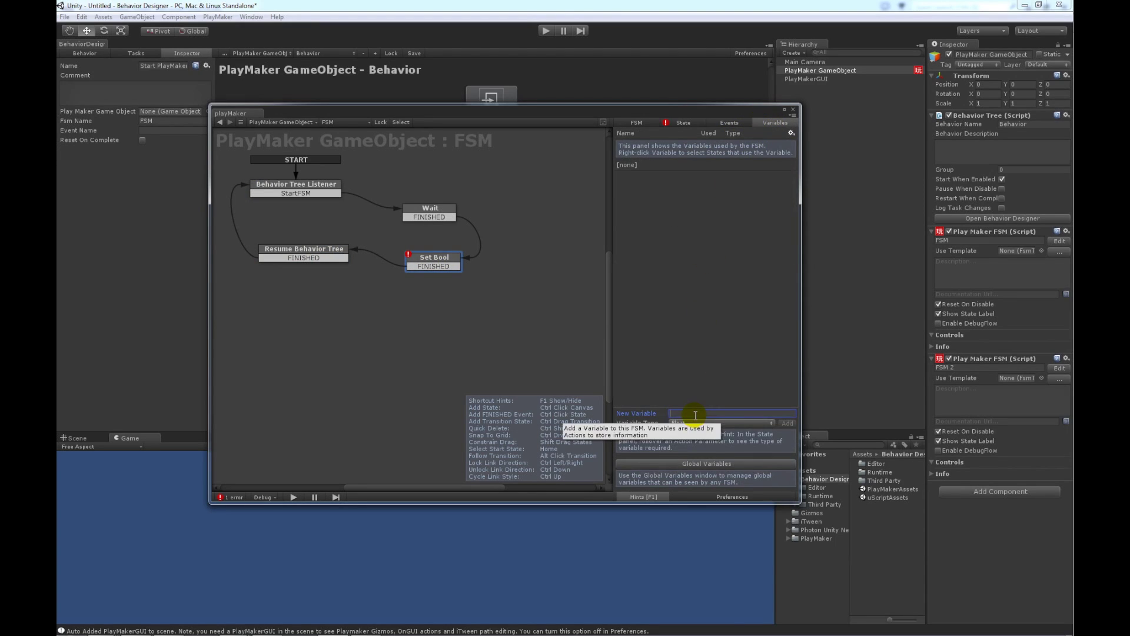
type("MyBool")
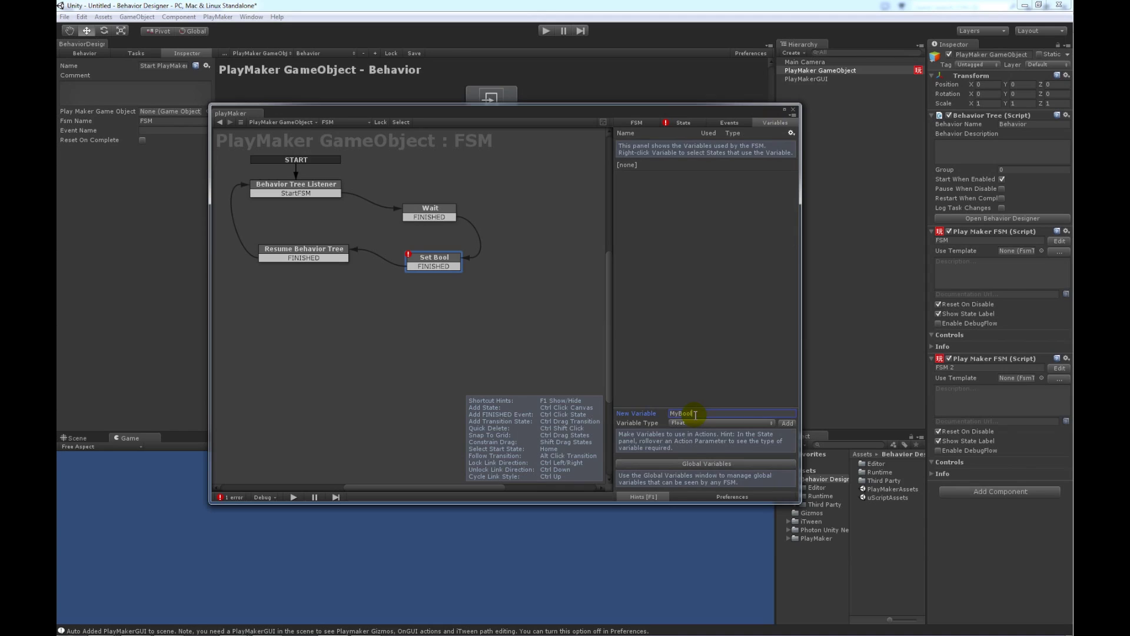
left_click(683, 422)
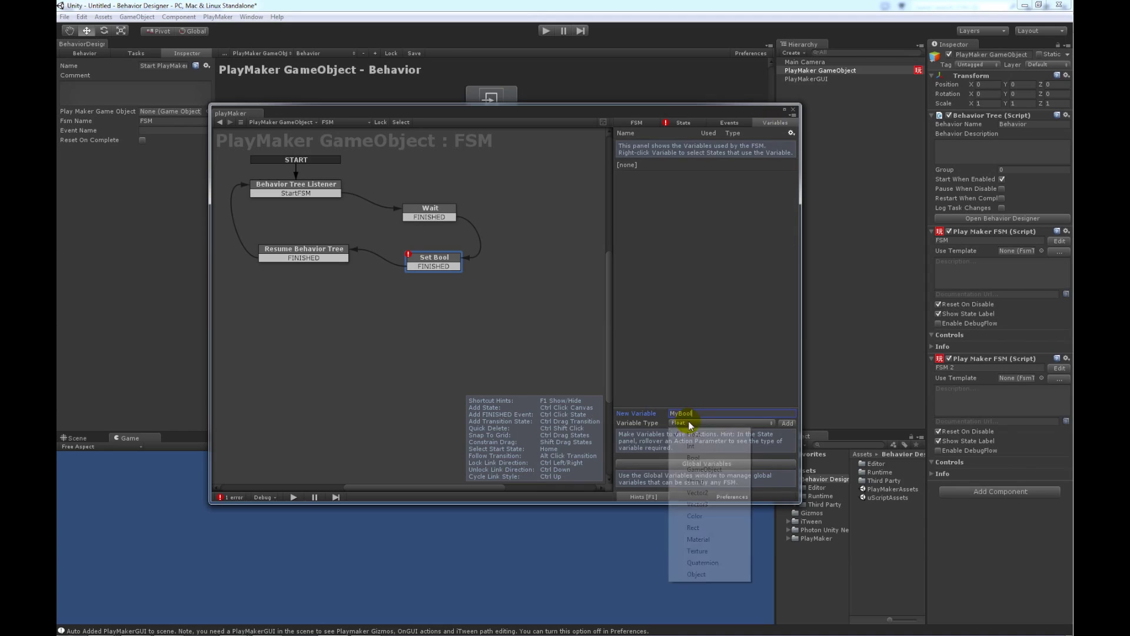
left_click(706, 459)
left_click(788, 423)
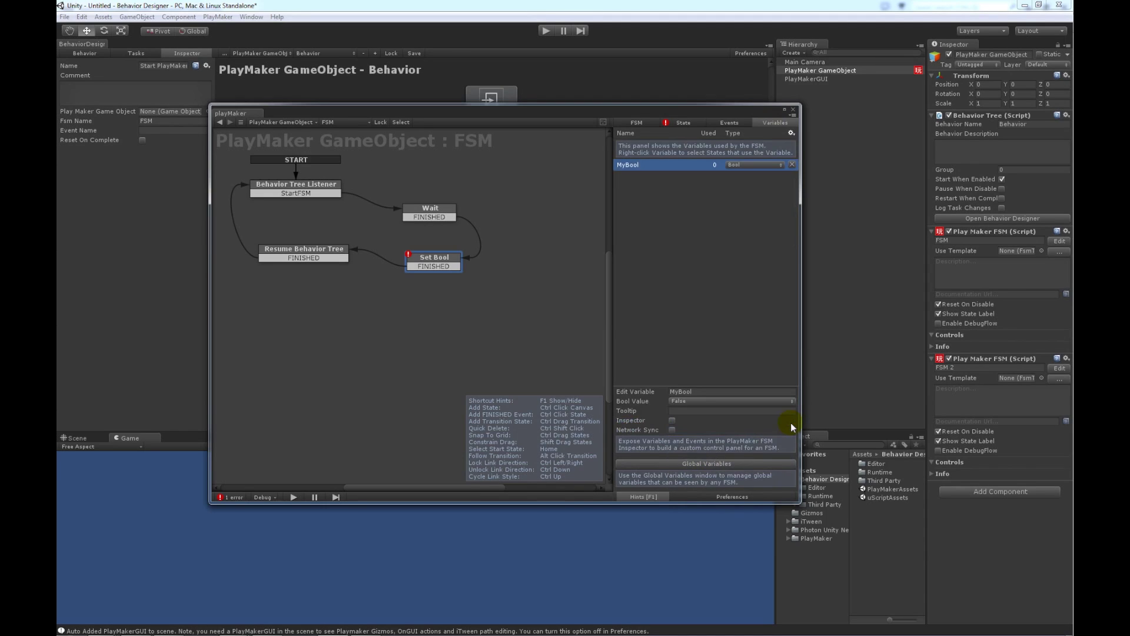
Set the Bool Variable of the Set Bool state's Set Bool Value action to MyBool.
left_click(683, 123)
left_click(728, 234)
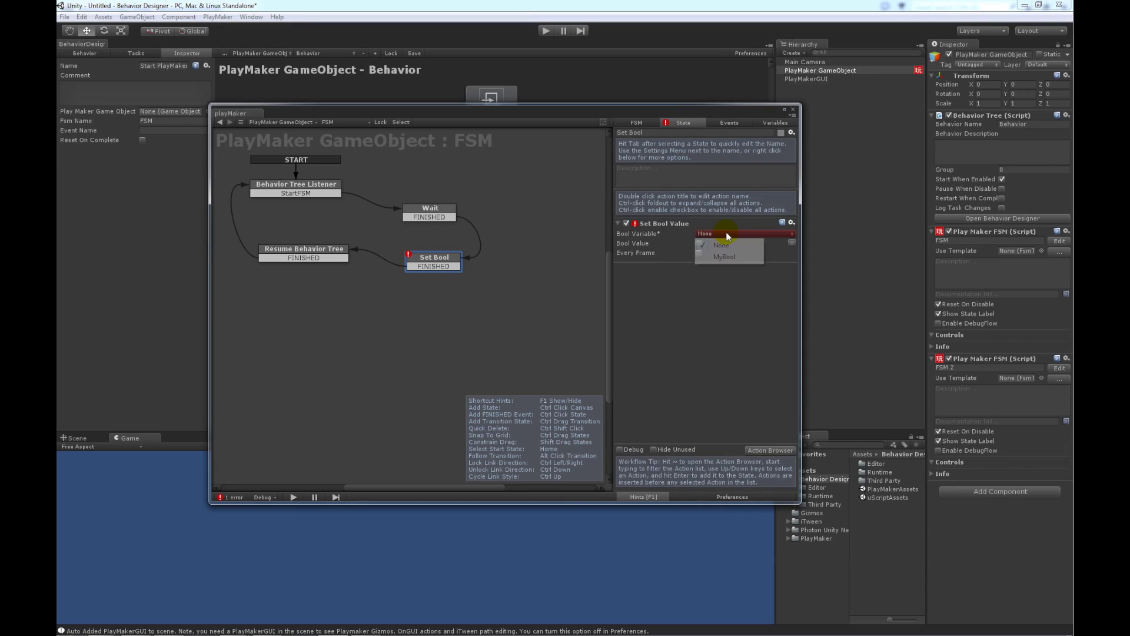
left_click(724, 258)
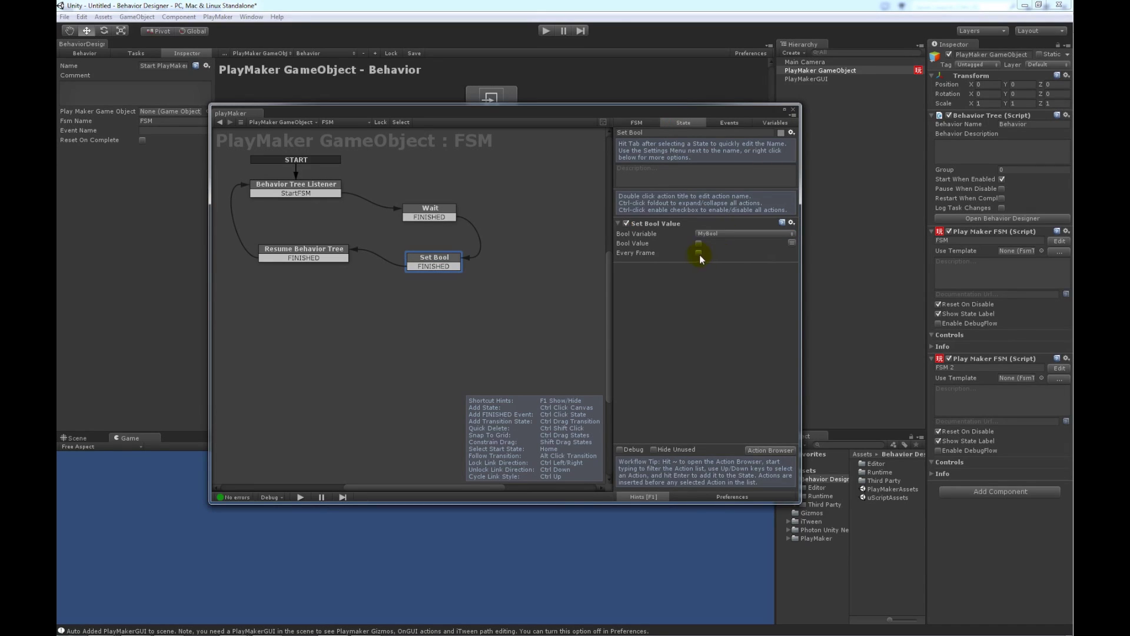
Make the Success field of the Resume Behavior Tree action use a variable and assign it MyBool.
left_click(301, 257)
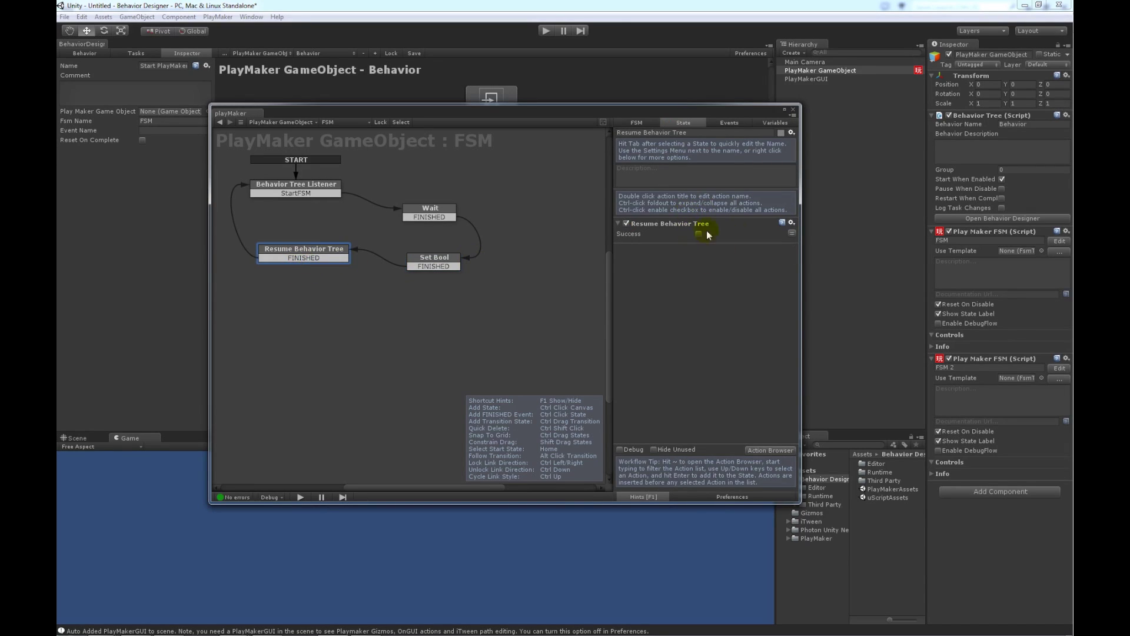
left_click(792, 233)
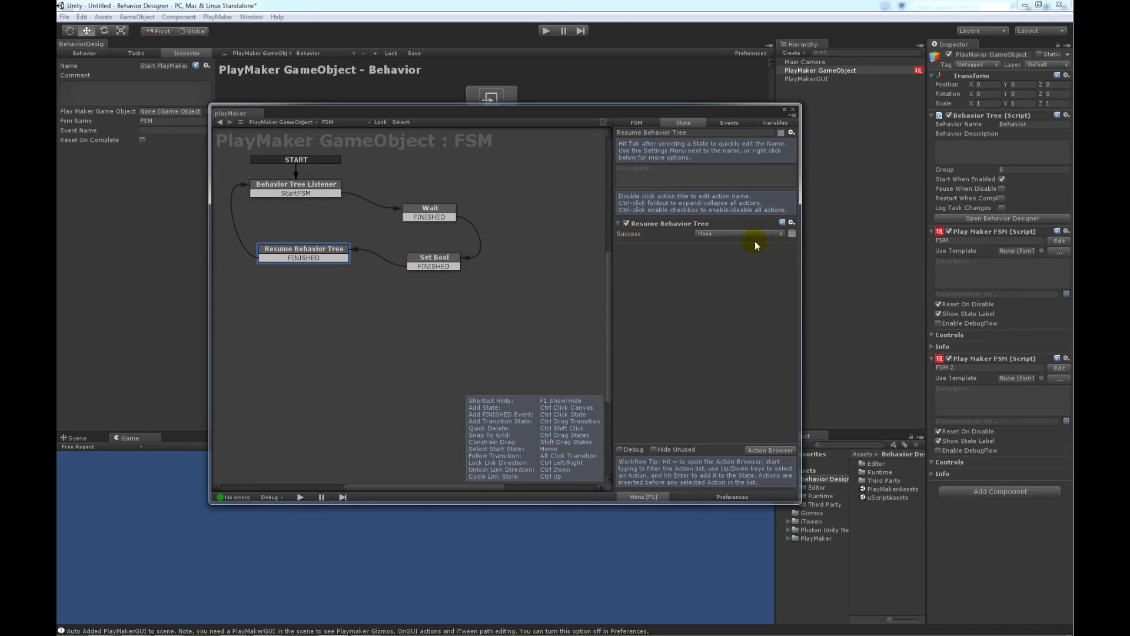
left_click(723, 232)
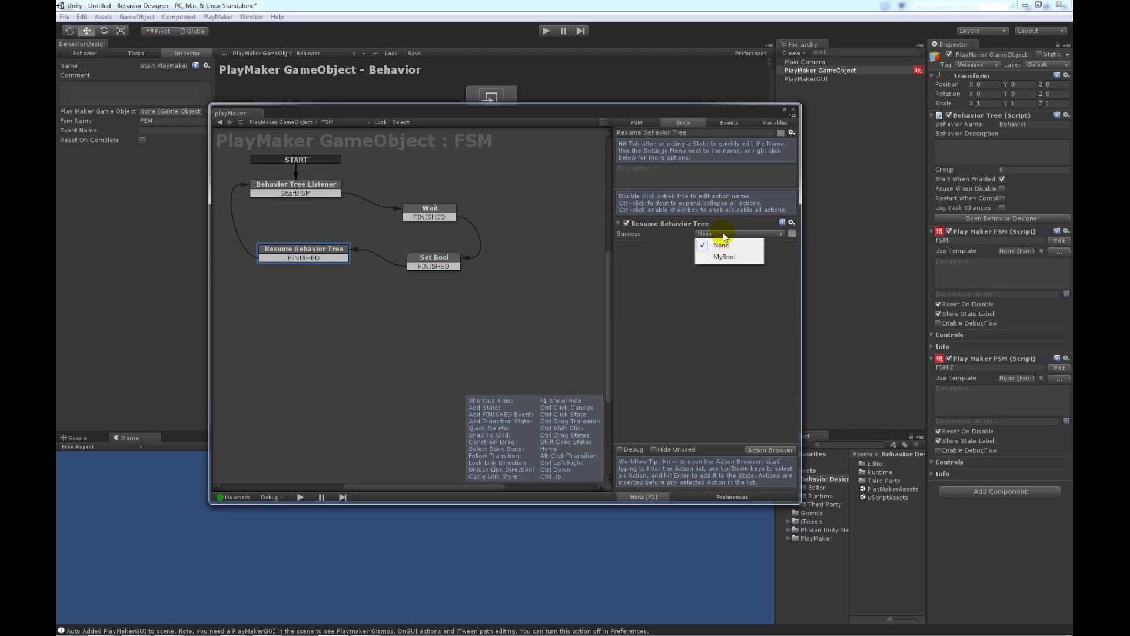
left_click(720, 255)
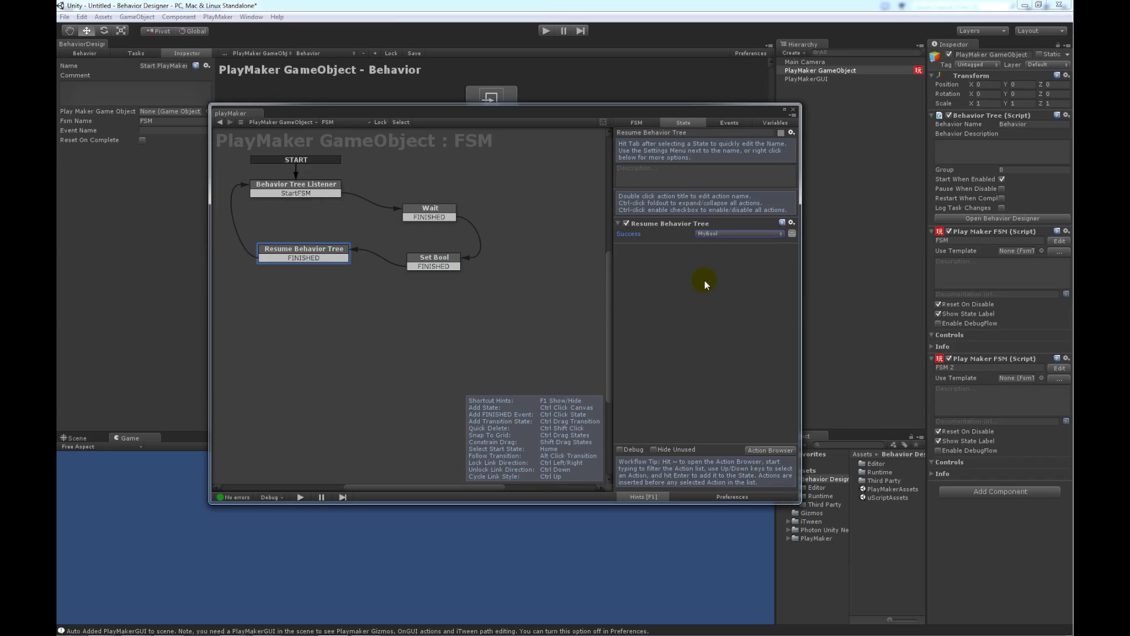
Enable Bool Value in the Set Bool state and review the Resume Behavior Tree and Behavior Tree Listener states.
left_click(432, 262)
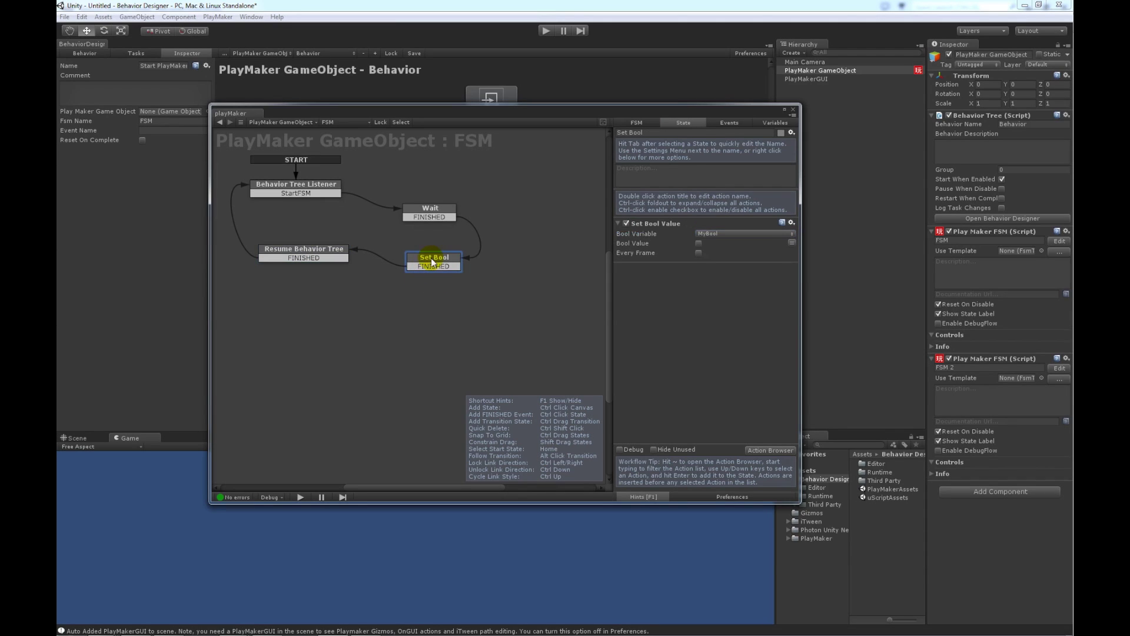
left_click(699, 243)
left_click(306, 256)
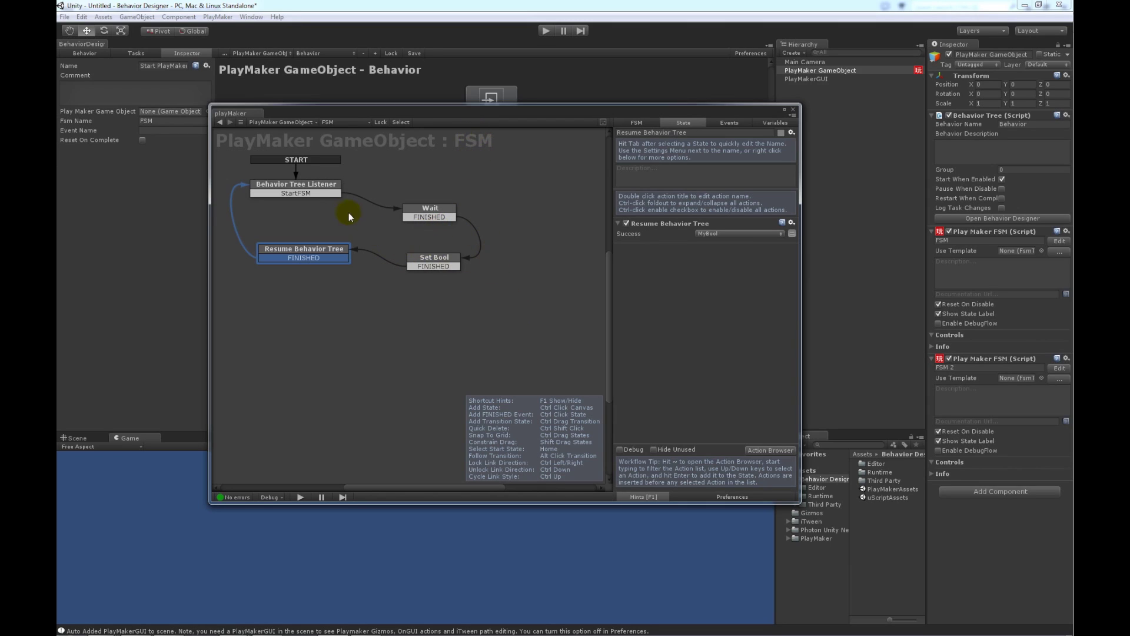
left_click(304, 193)
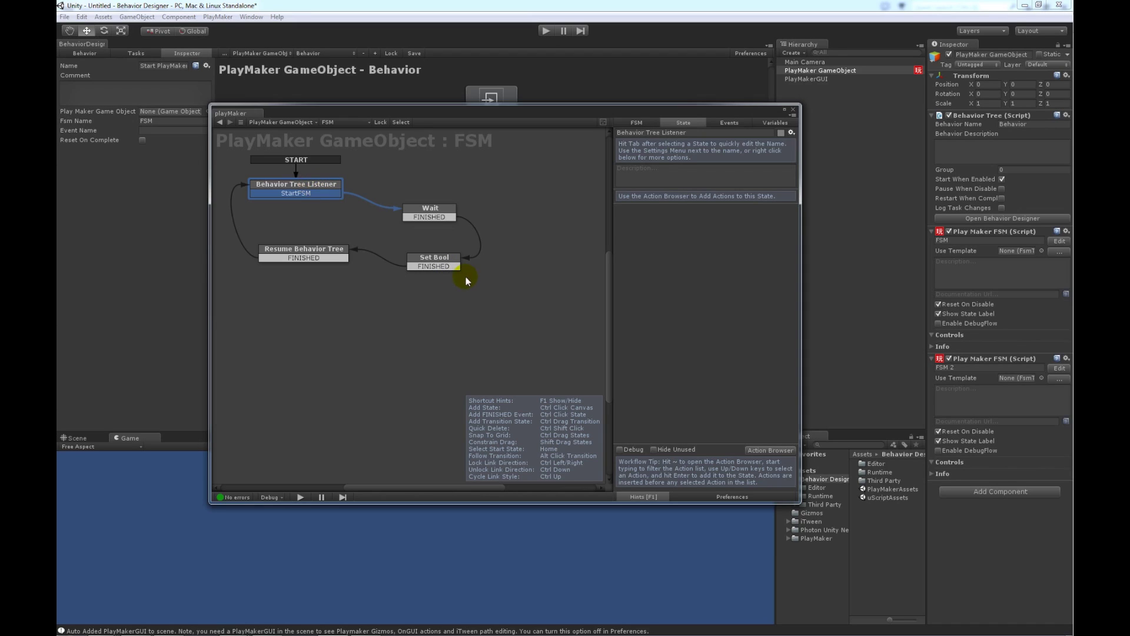
left_click(303, 248)
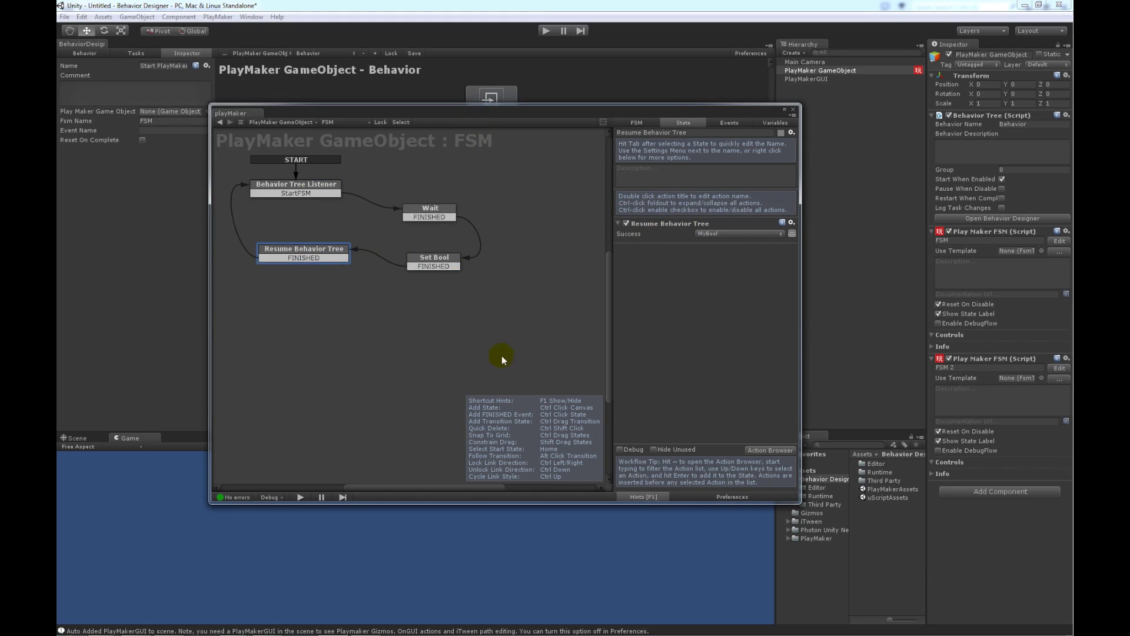
Copy all four states from FSM into FSM 2, replacing the current start state with the pasted one.
left_click_drag(511, 320, 225, 172)
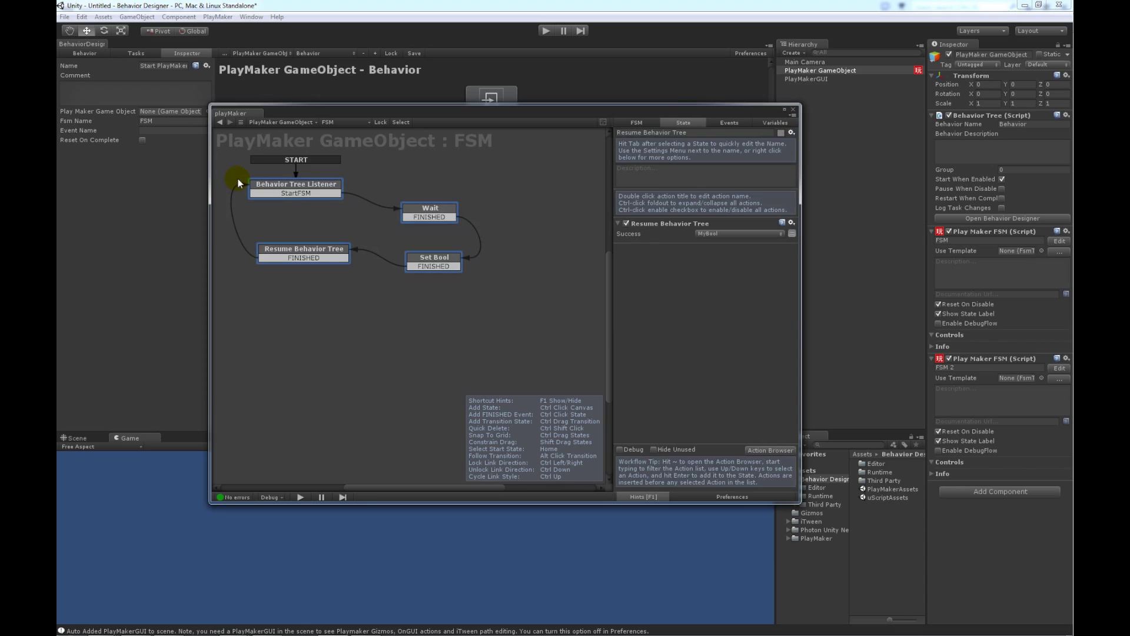
left_click(365, 123)
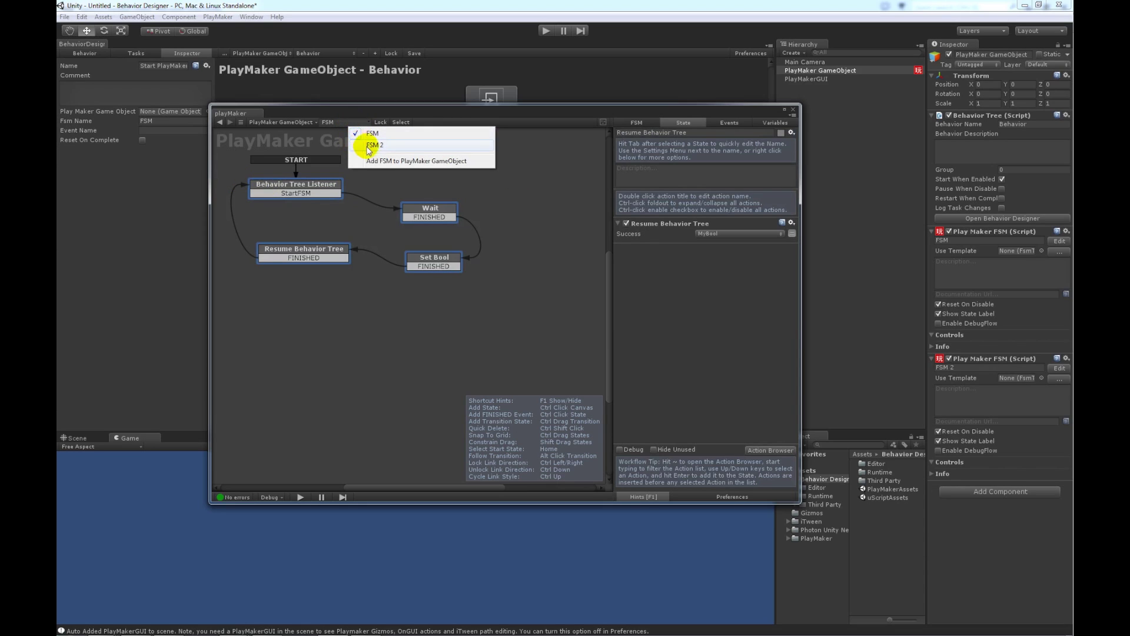
left_click(371, 145)
key("ctrl+v")
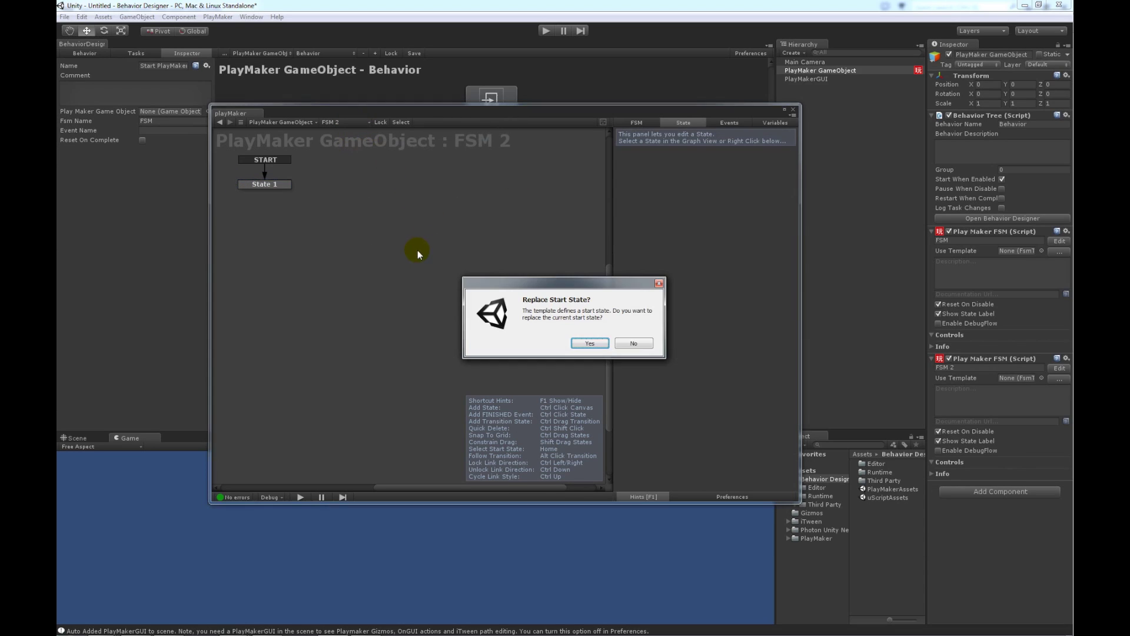
left_click(589, 342)
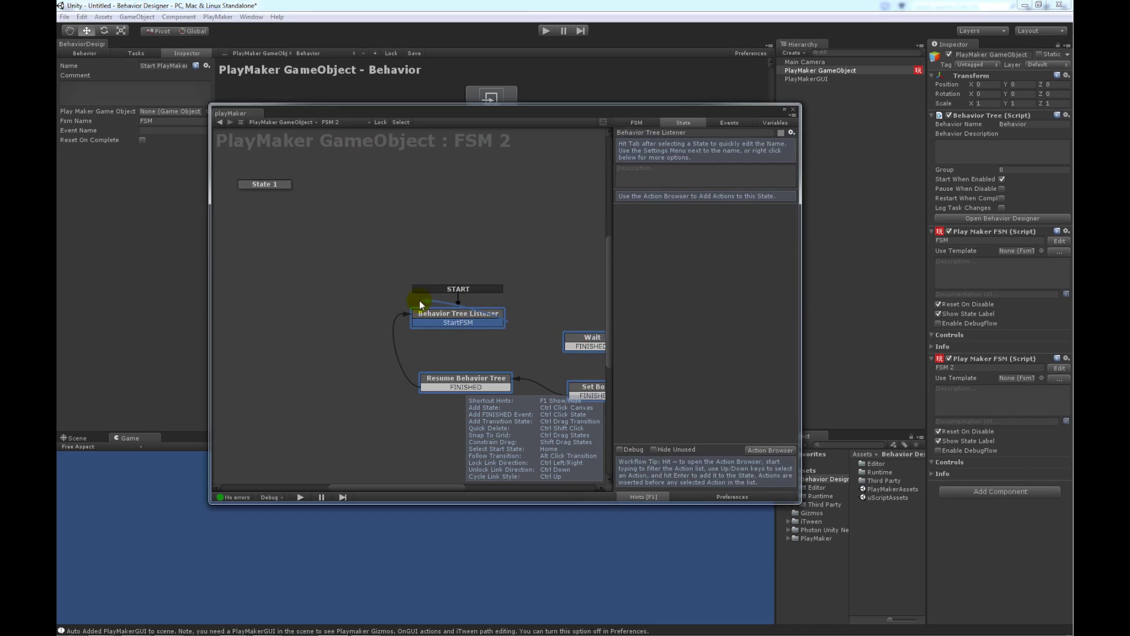
Arrange the pasted states in a compact loop in FSM 2 and delete the unused State 1.
left_click(388, 256)
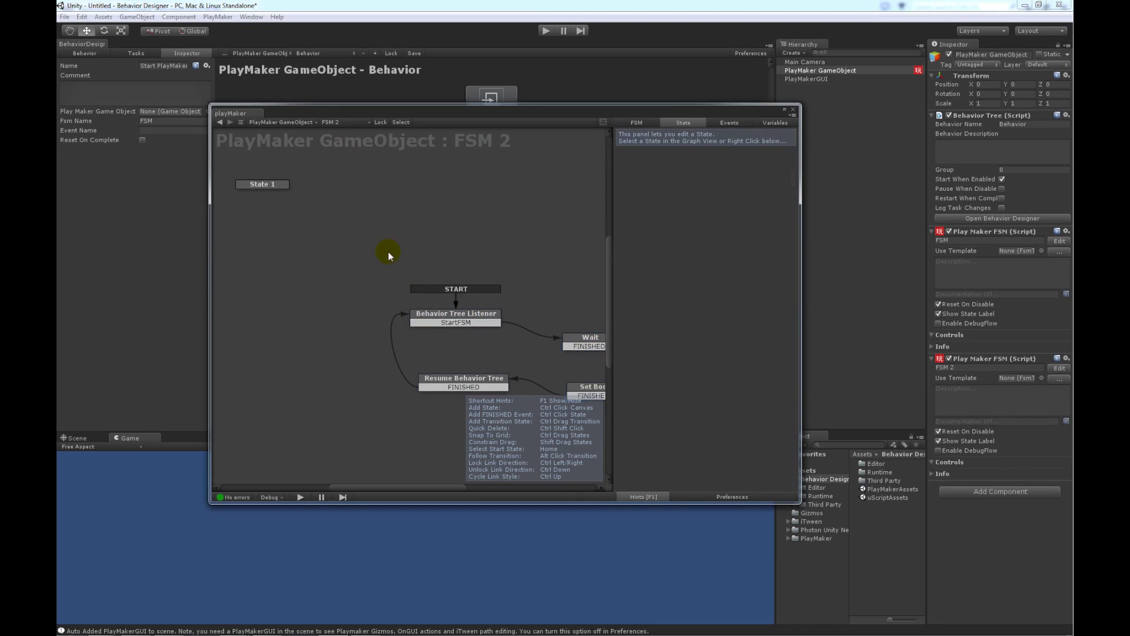
left_click_drag(371, 254, 636, 416)
left_click_drag(448, 312, 348, 253)
left_click_drag(558, 312, 484, 356)
left_click_drag(579, 341, 477, 271)
left_click_drag(497, 355, 502, 326)
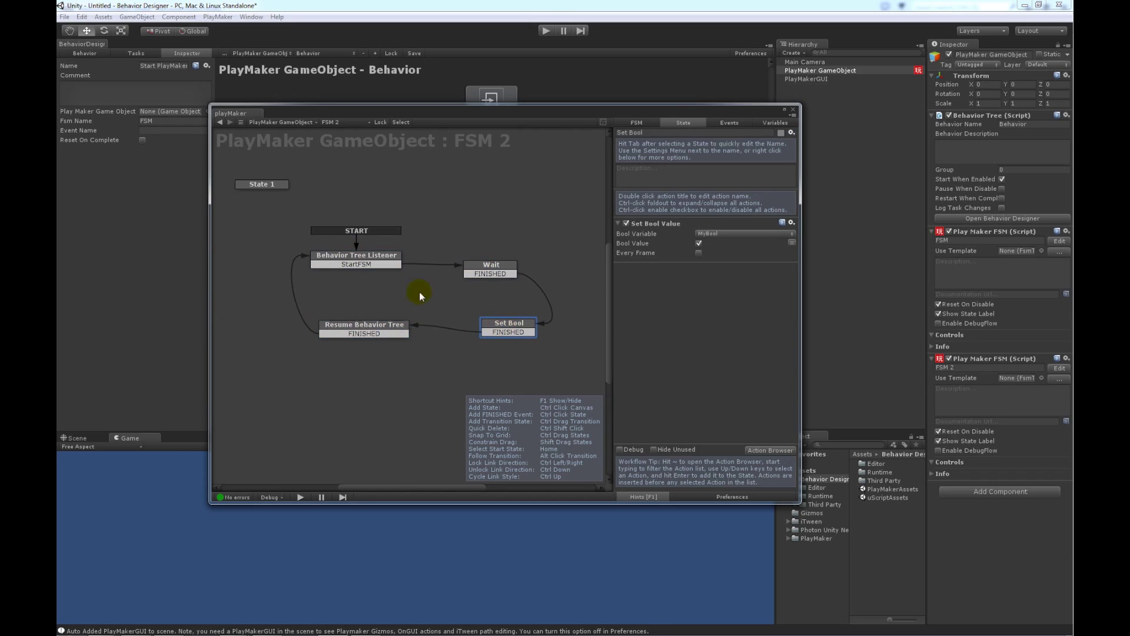
left_click(269, 185)
left_click(263, 184, "ctrl+shift")
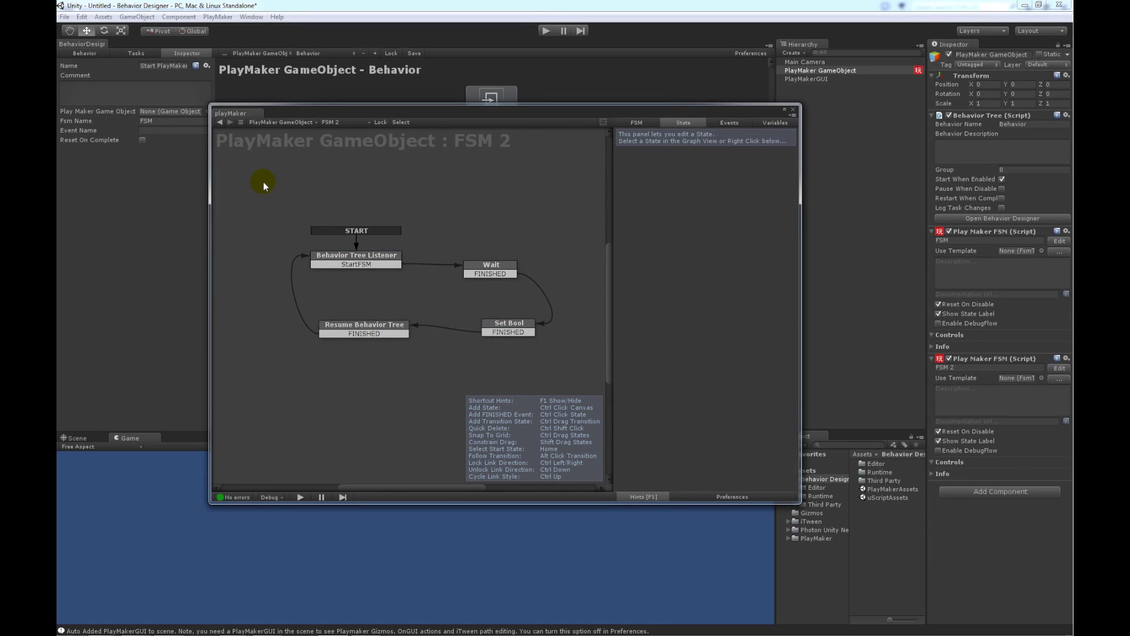
Disable Bool Value in FSM 2's Set Bool state and close the PlayMaker editor window.
left_click(505, 324)
left_click(699, 242)
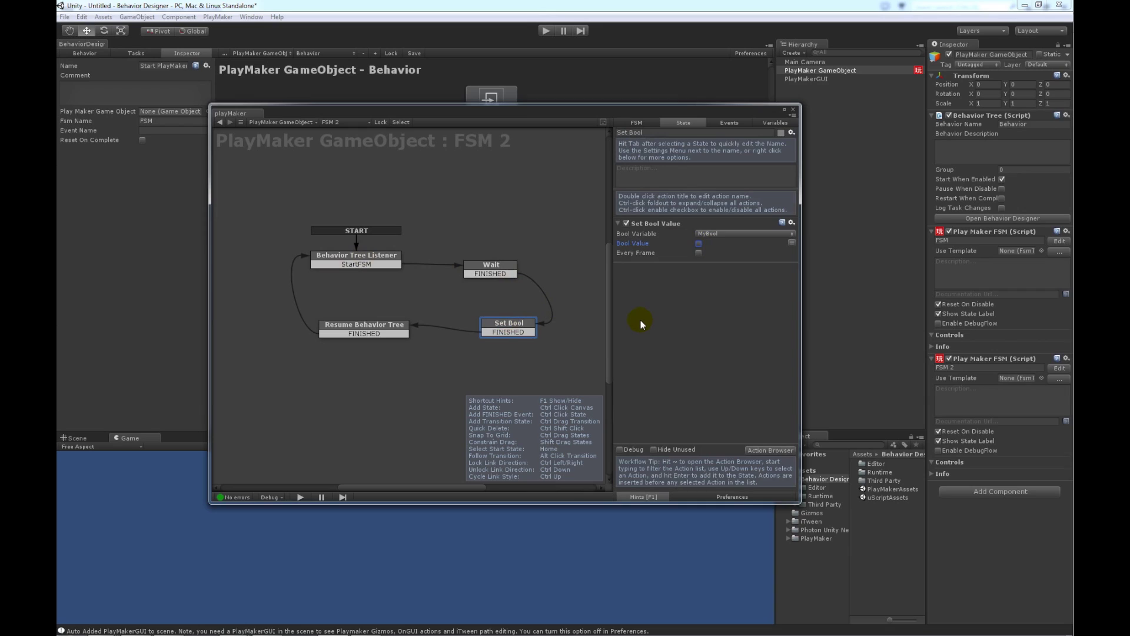
left_click(464, 200)
left_click_drag(490, 112, 532, 125)
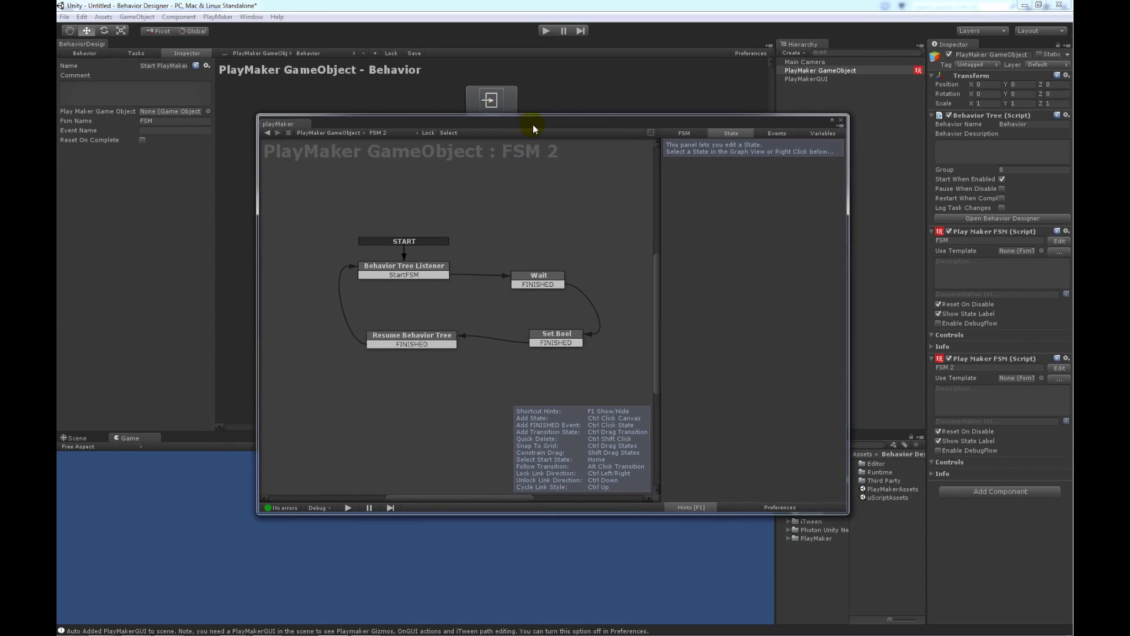
left_click(843, 122)
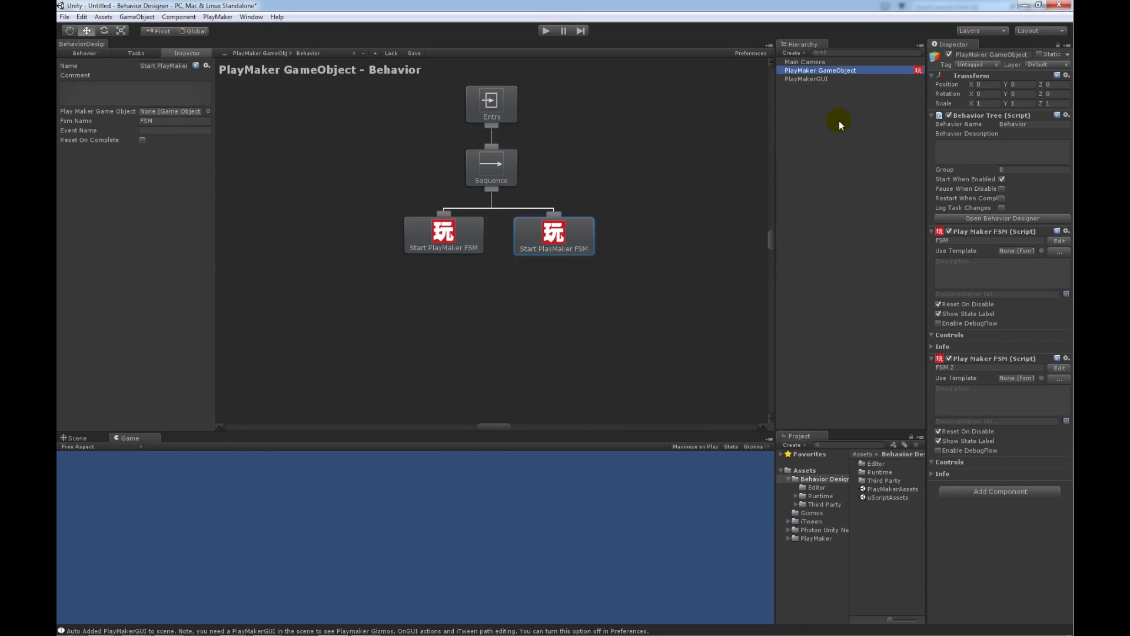
Assign PlayMaker GameObject to the first Start PlayMaker FSM task and set its event name to StartFSM.
left_click(462, 232)
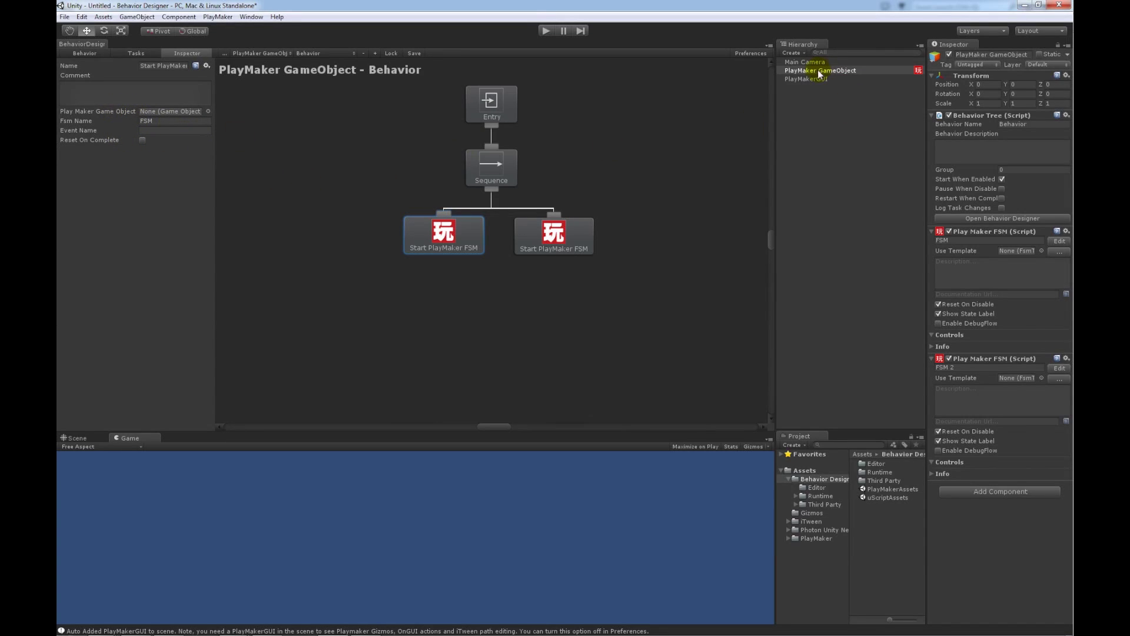
left_click_drag(819, 73, 159, 116)
left_click(451, 227)
left_click(154, 130)
type("StartFSM")
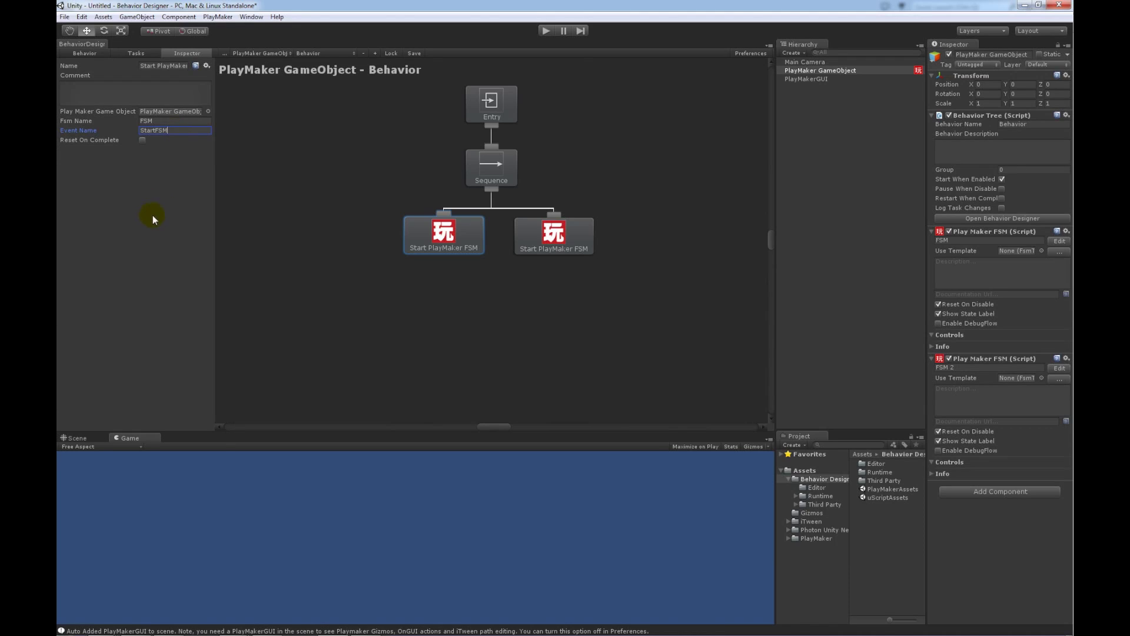
Set the second Start PlayMaker FSM task to PlayMaker GameObject, event name StartFSM and FSM name FSM 2.
left_click(541, 234)
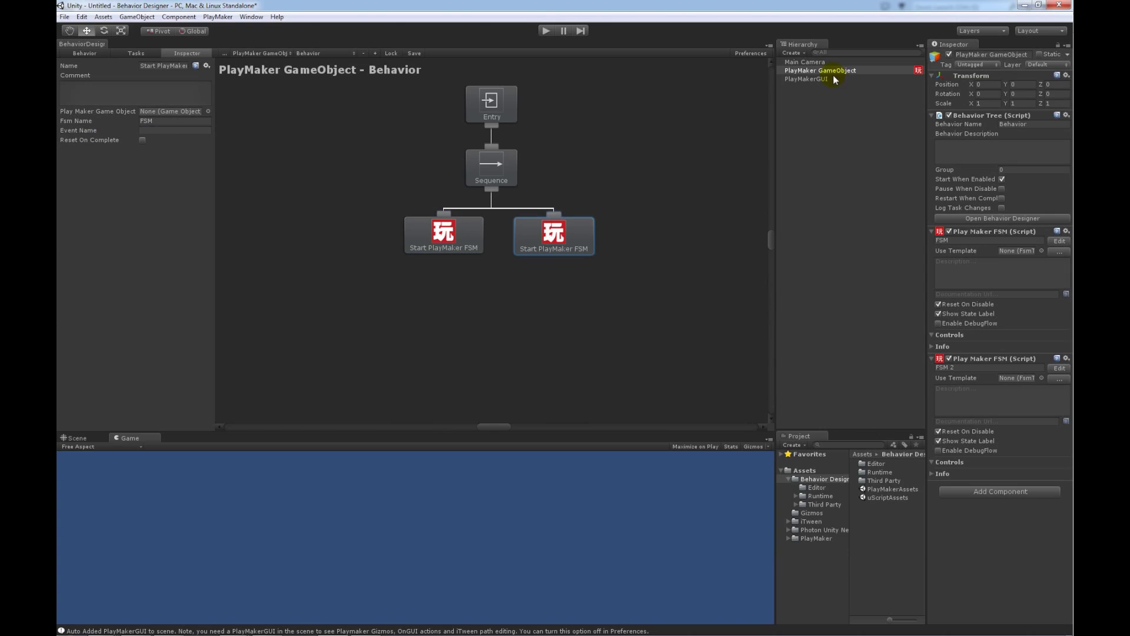
left_click_drag(834, 76, 178, 118)
left_click(178, 130)
type("StartFSM")
left_click(182, 121)
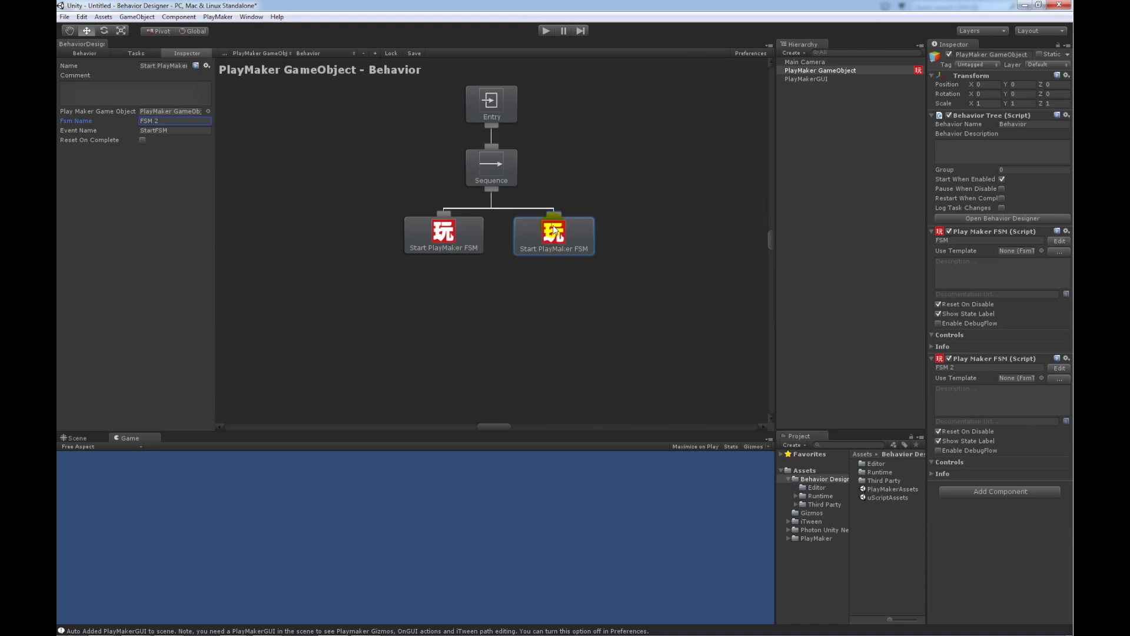
Run the scene to test the behavior tree with both FSM tasks, and stop play mode.
left_click(546, 306)
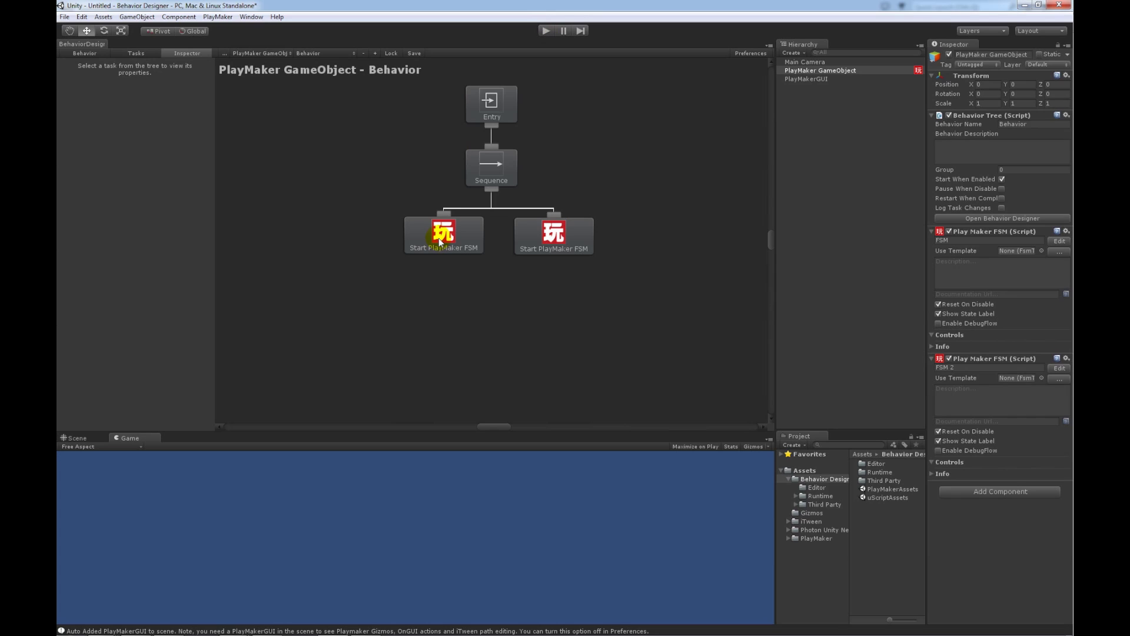
left_click(545, 31)
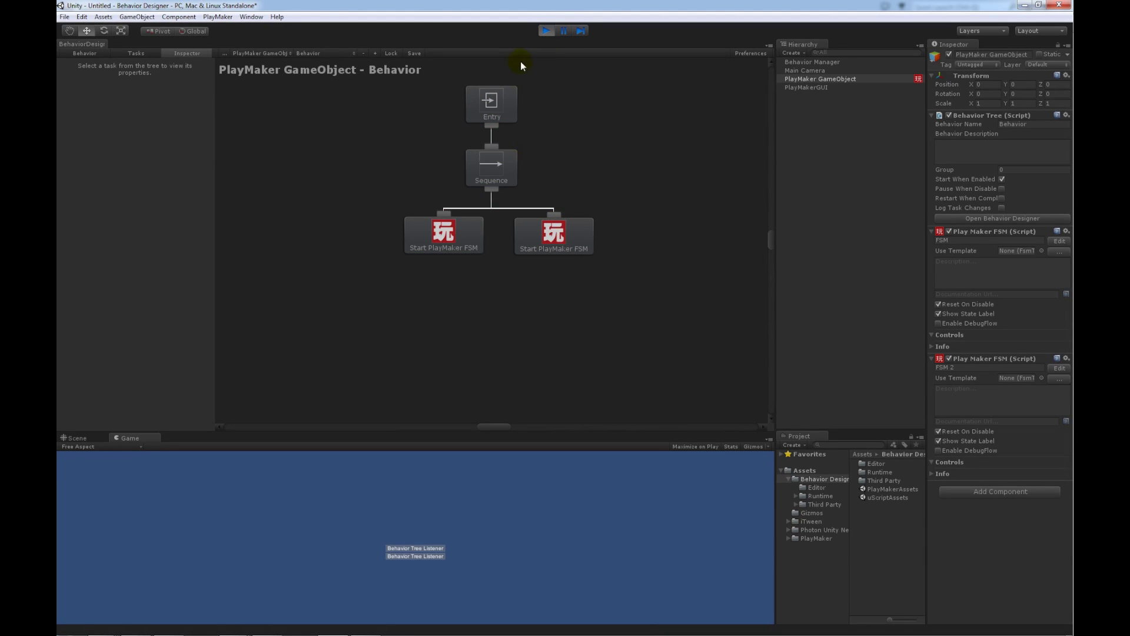
left_click(540, 30)
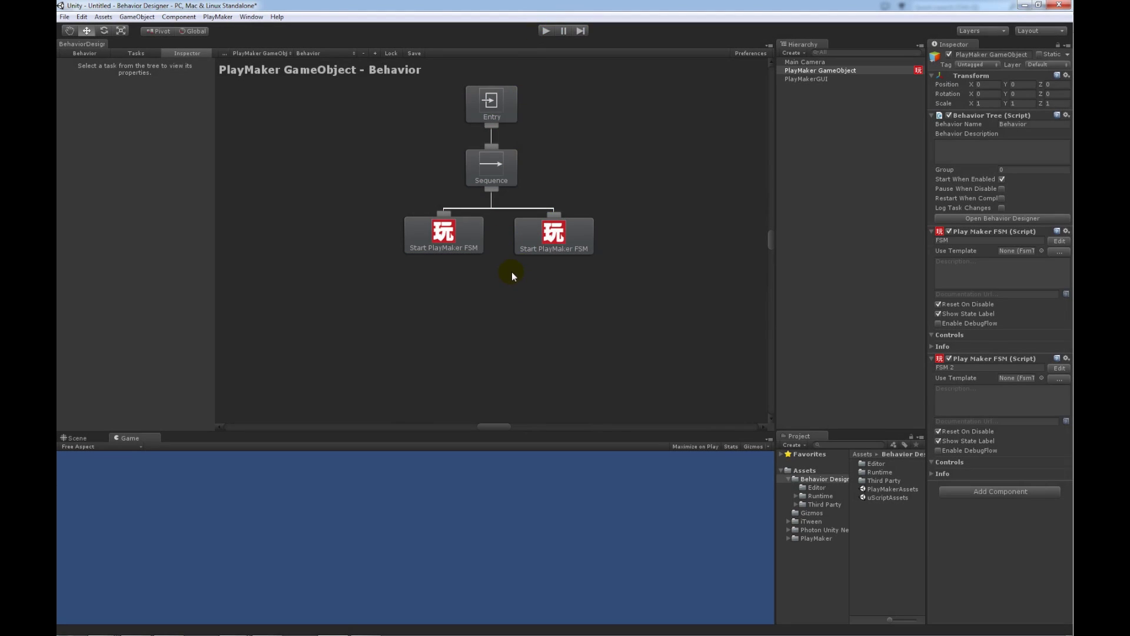
Swap the two Start PlayMaker FSM tasks so the FSM 2 task comes first under the Sequence.
mouse_move(455, 235)
left_mouse_down()
mouse_move(572, 241)
mouse_move(518, 227)
mouse_move(435, 236)
left_mouse_up()
left_click_drag(549, 242, 536, 242)
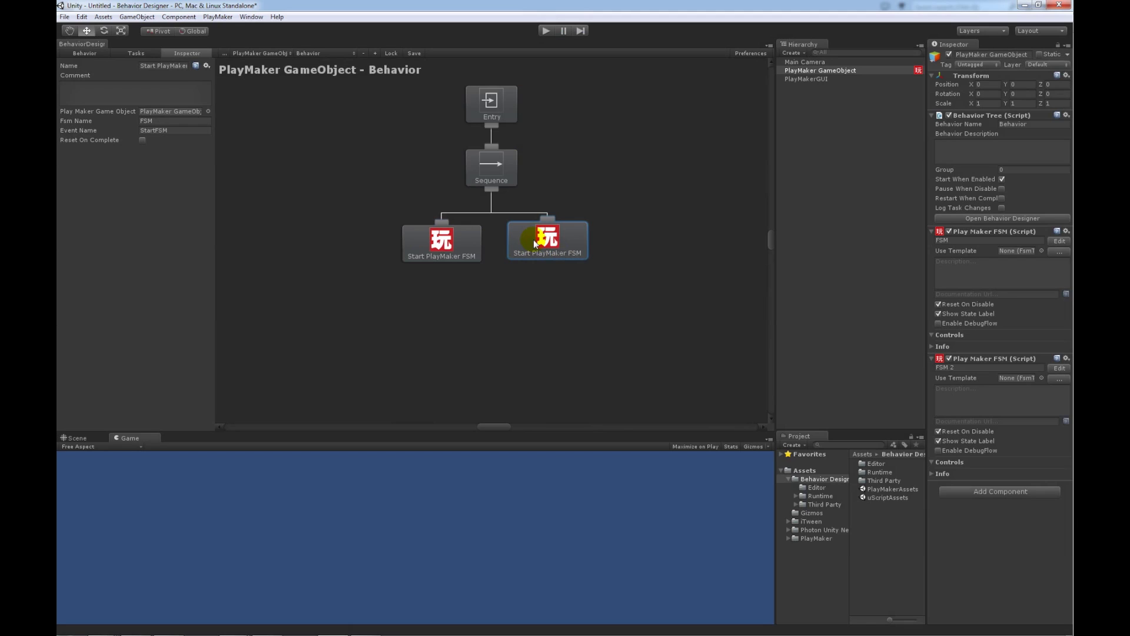
left_click(437, 242)
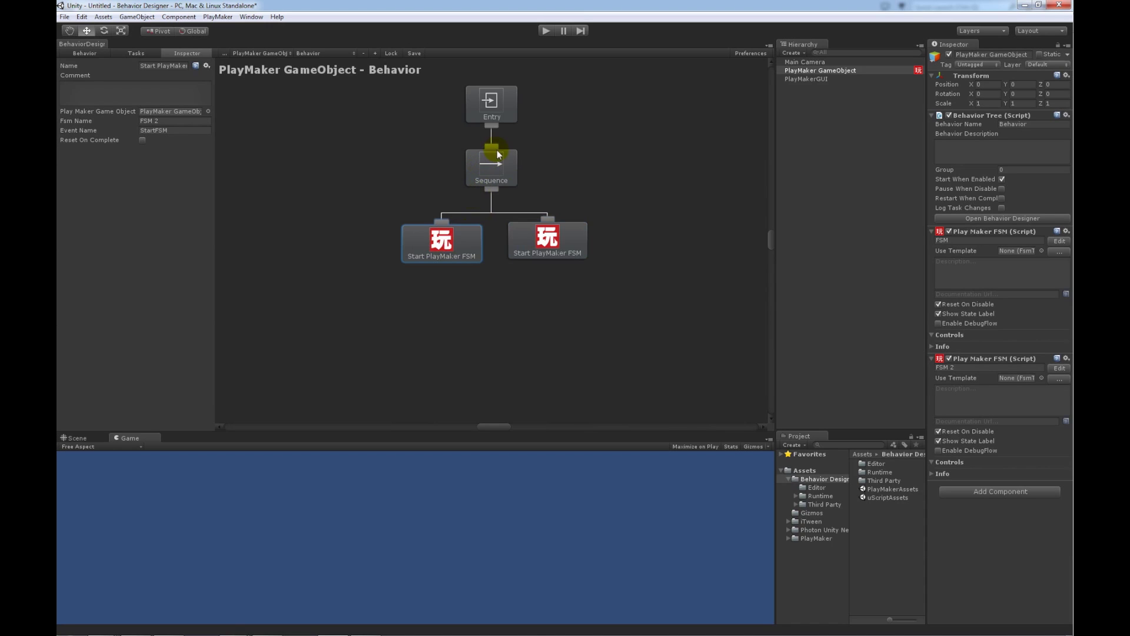
left_click(549, 73)
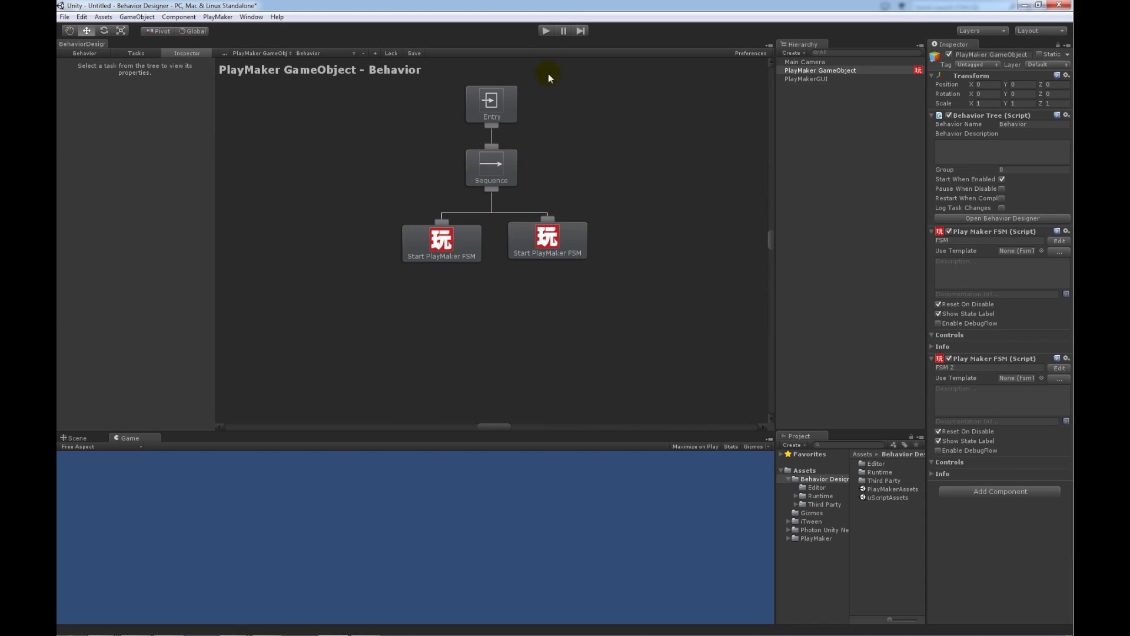
Run the scene again with the swapped task order and exit play mode.
left_click(545, 31)
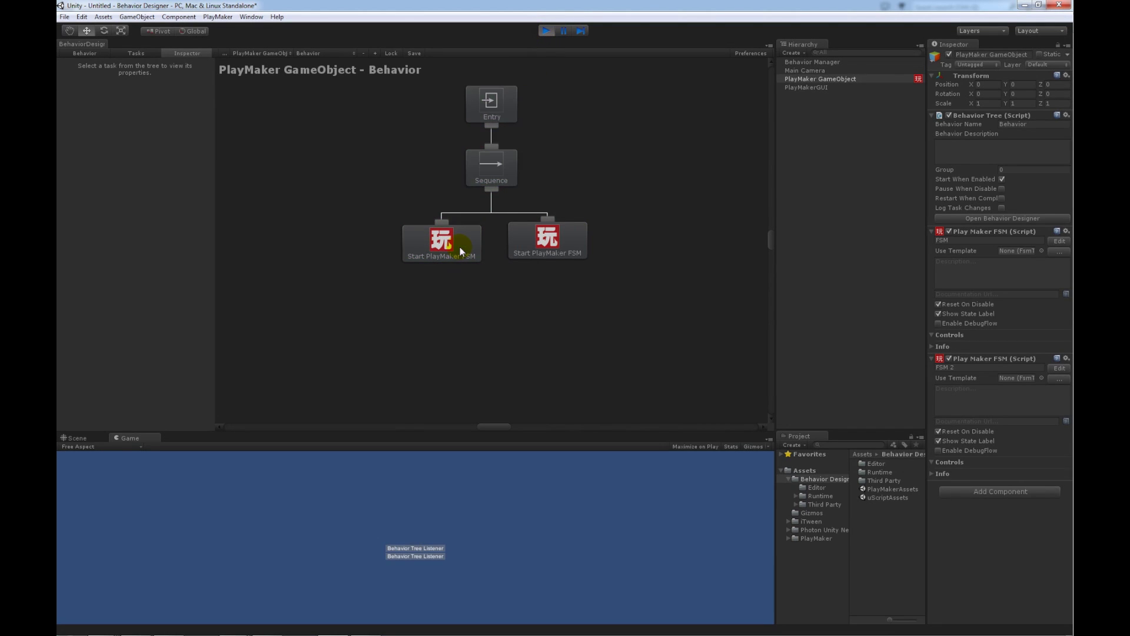
left_click(545, 31)
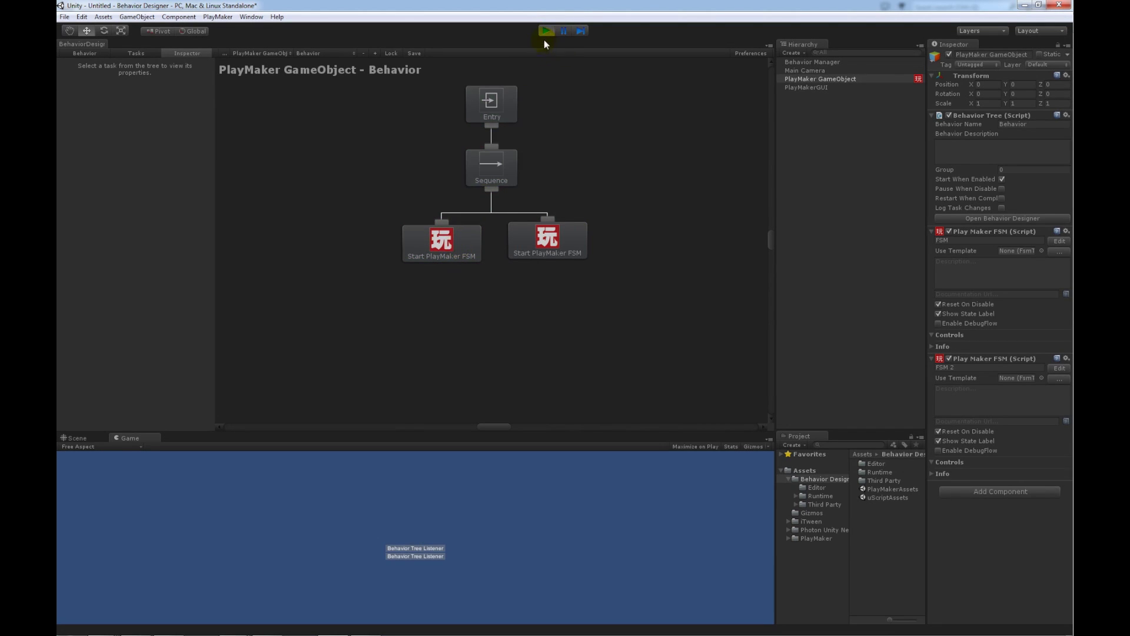